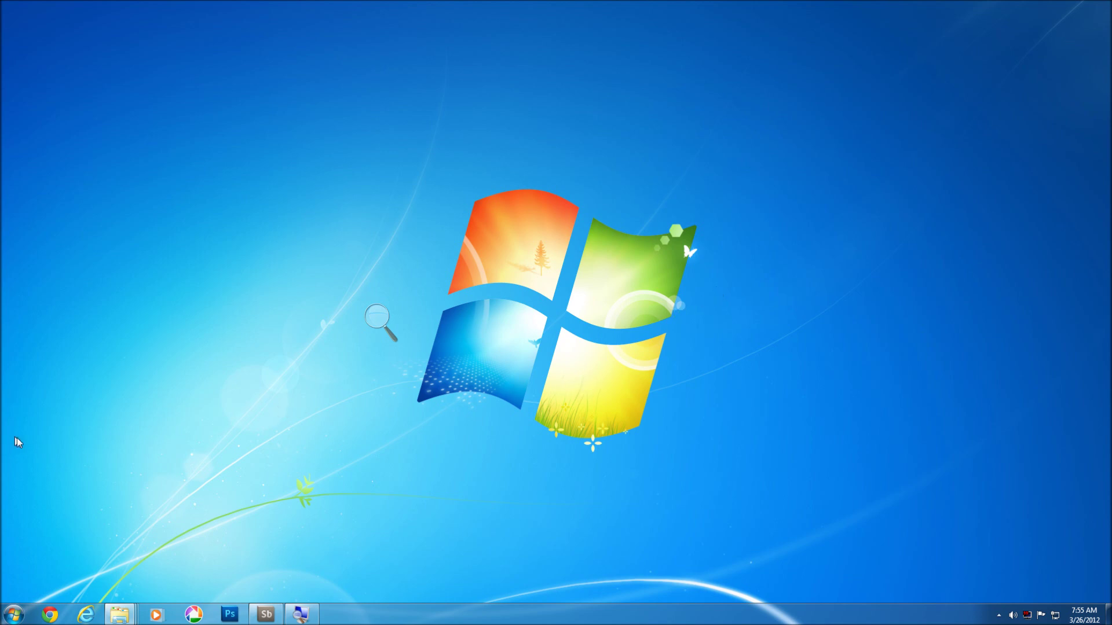
- Launch Acronis True Image Home from the Start menu and show the Get started page
{"action": "left_click", "coordinate": [13, 615]}
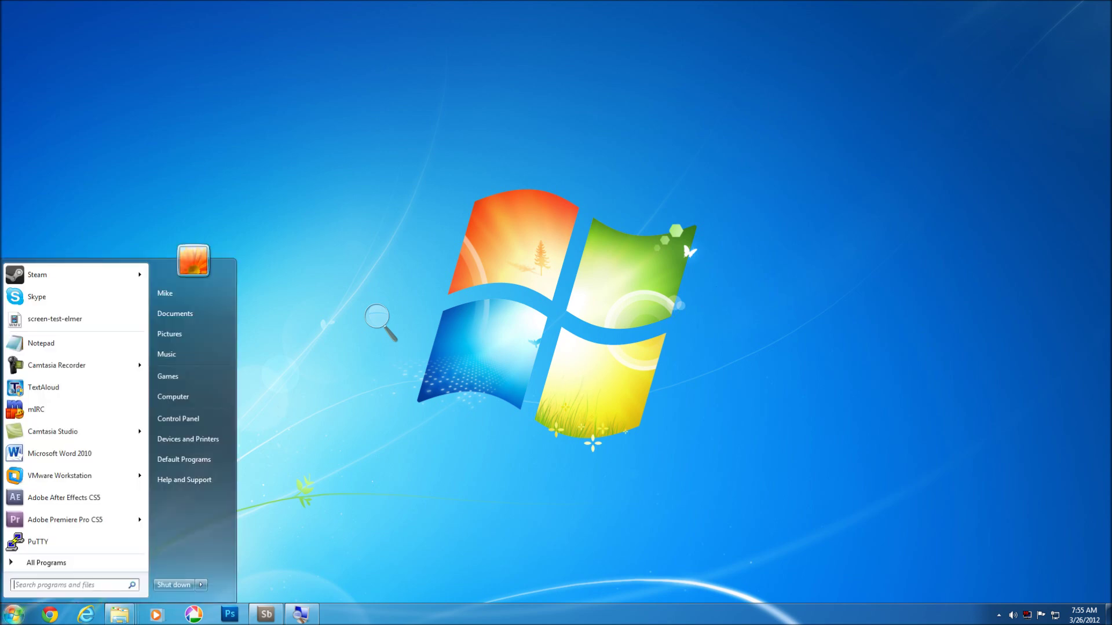
{"action": "type", "text": "remote"}
{"action": "key", "text": "Return"}
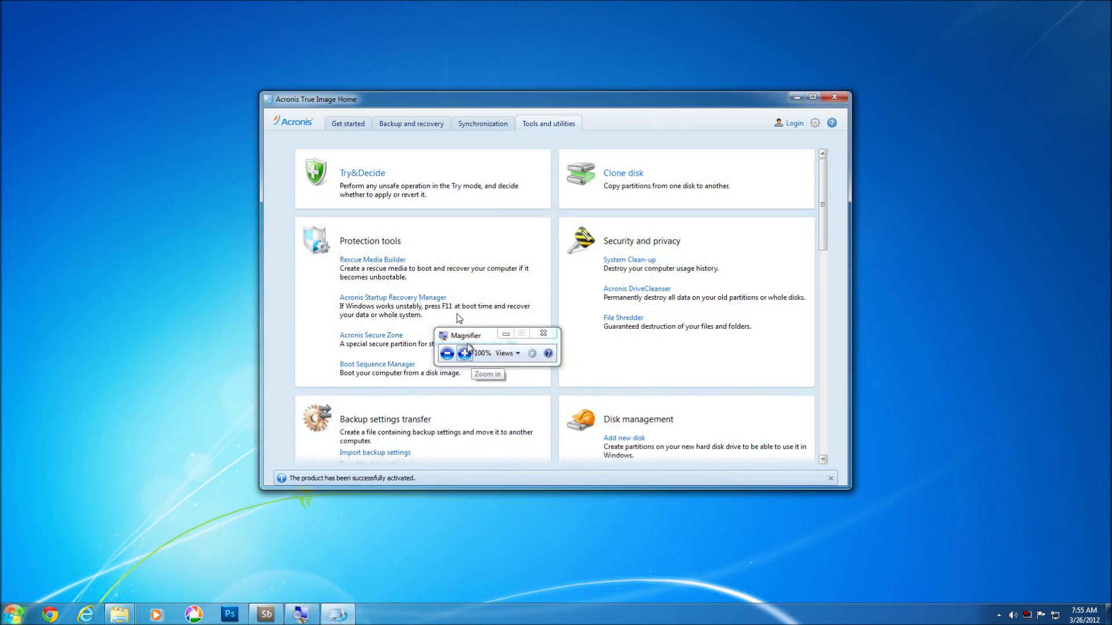
{"action": "left_click", "coordinate": [350, 125]}
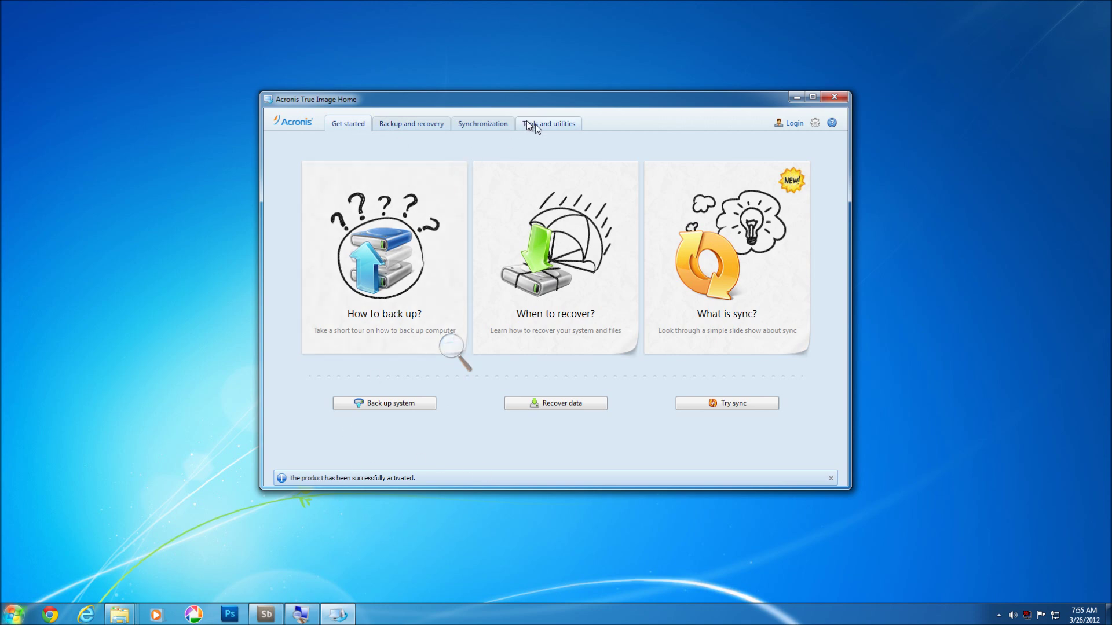
- Look at the Help and program settings menus, closing each without changes
{"action": "left_click", "coordinate": [834, 124]}
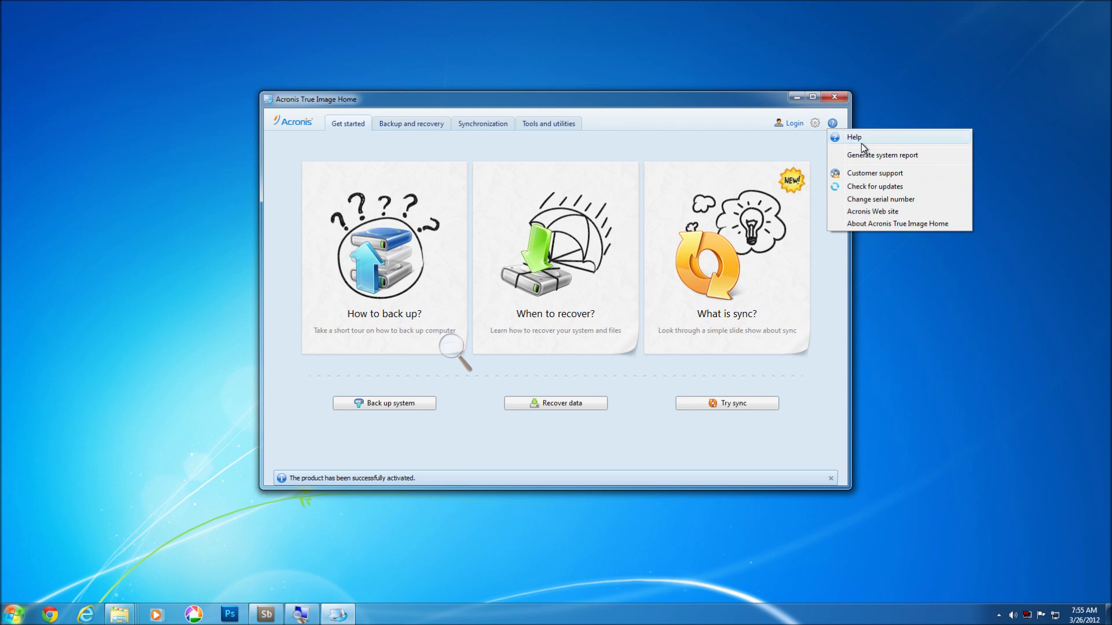
{"action": "left_click", "coordinate": [814, 123]}
{"action": "left_click", "coordinate": [815, 122]}
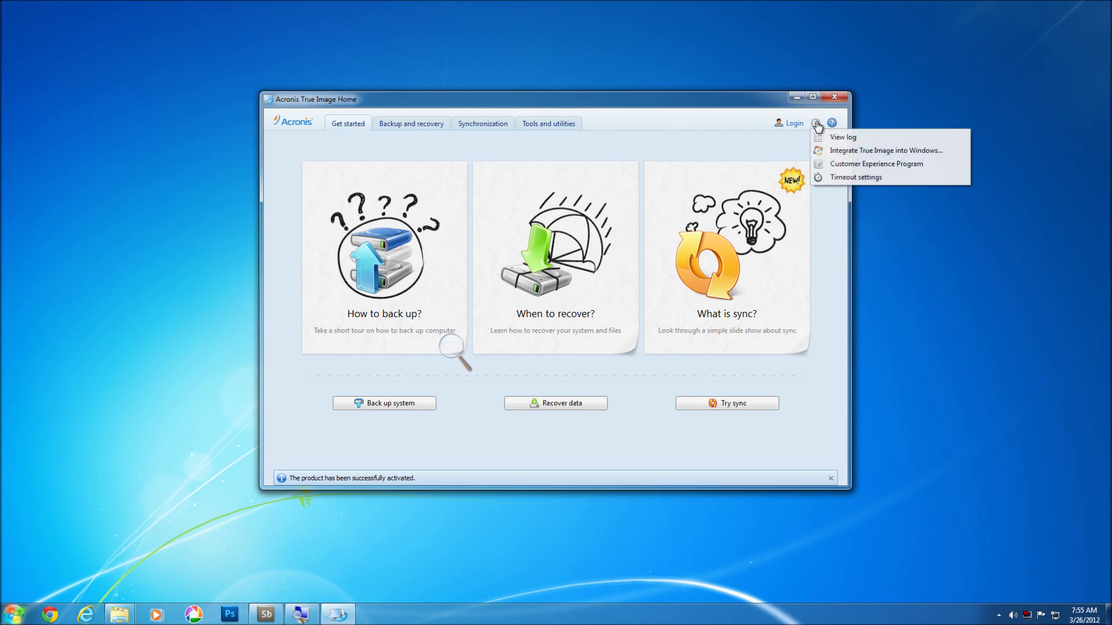
{"action": "left_click", "coordinate": [433, 471]}
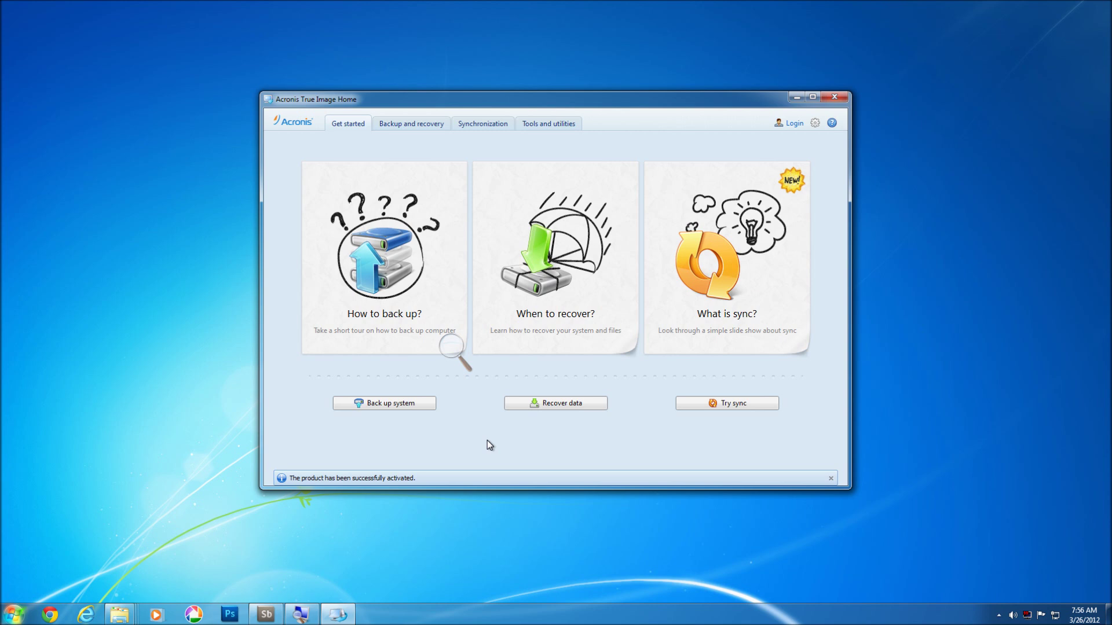
{"action": "key", "text": "super"}
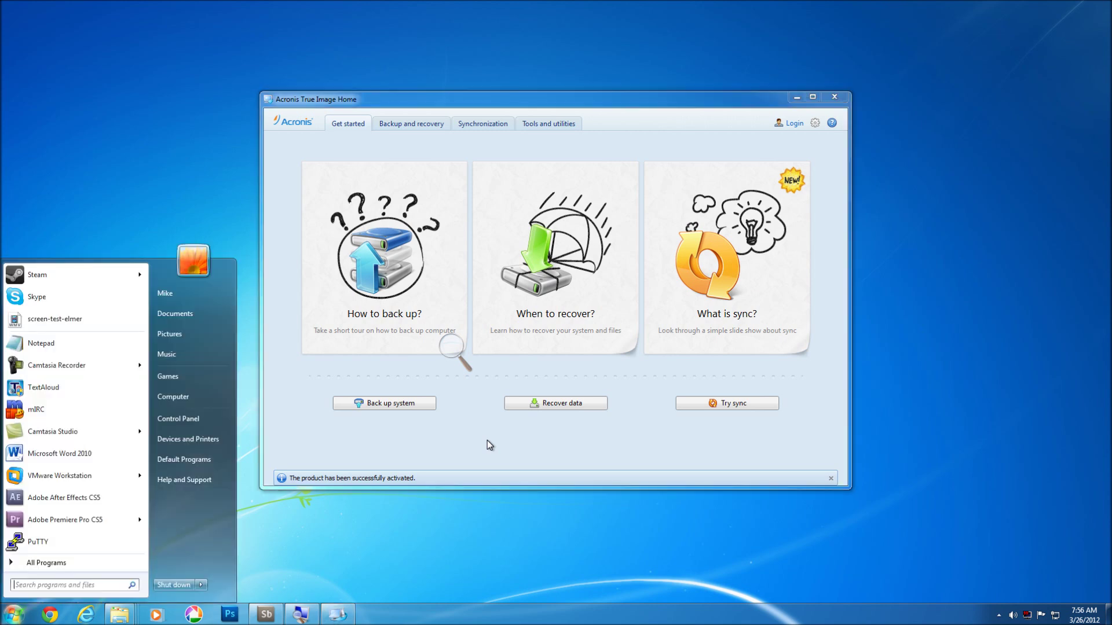
{"action": "key", "text": "super"}
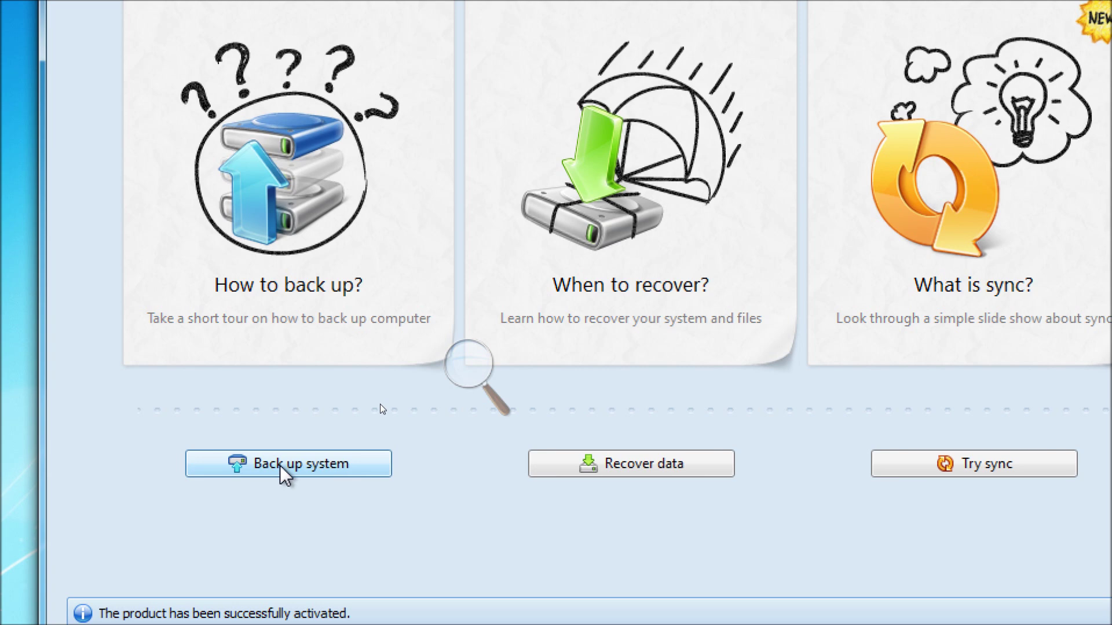
{"action": "left_click", "coordinate": [280, 468]}
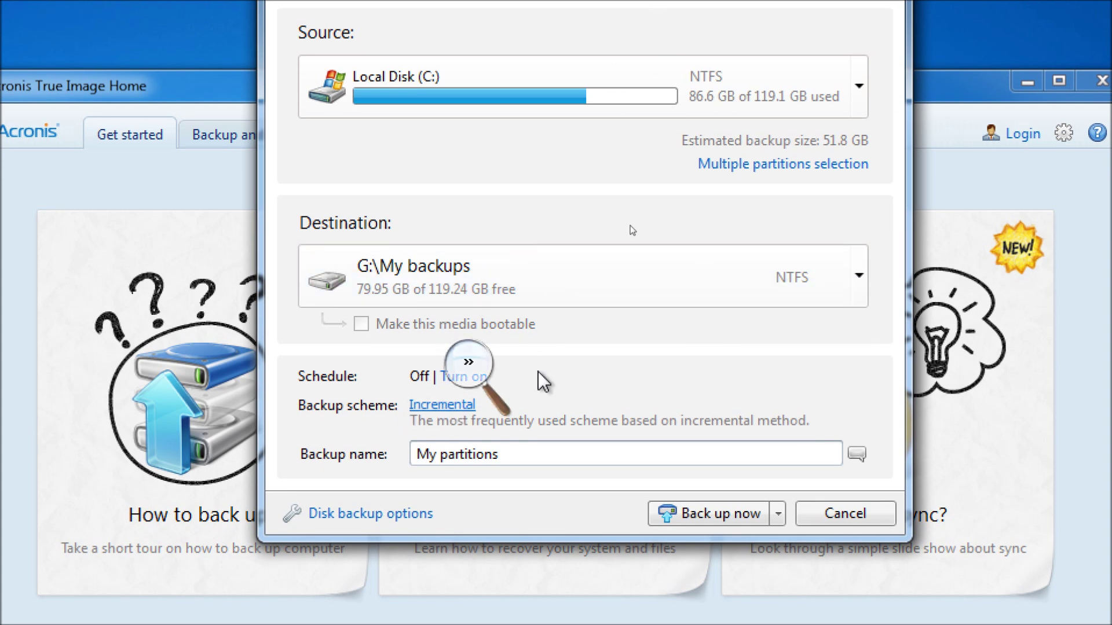
- Review the backup scheme, keeping Incremental as the method, and leave without saving
{"action": "left_click", "coordinate": [442, 404]}
{"action": "left_click", "coordinate": [443, 272]}
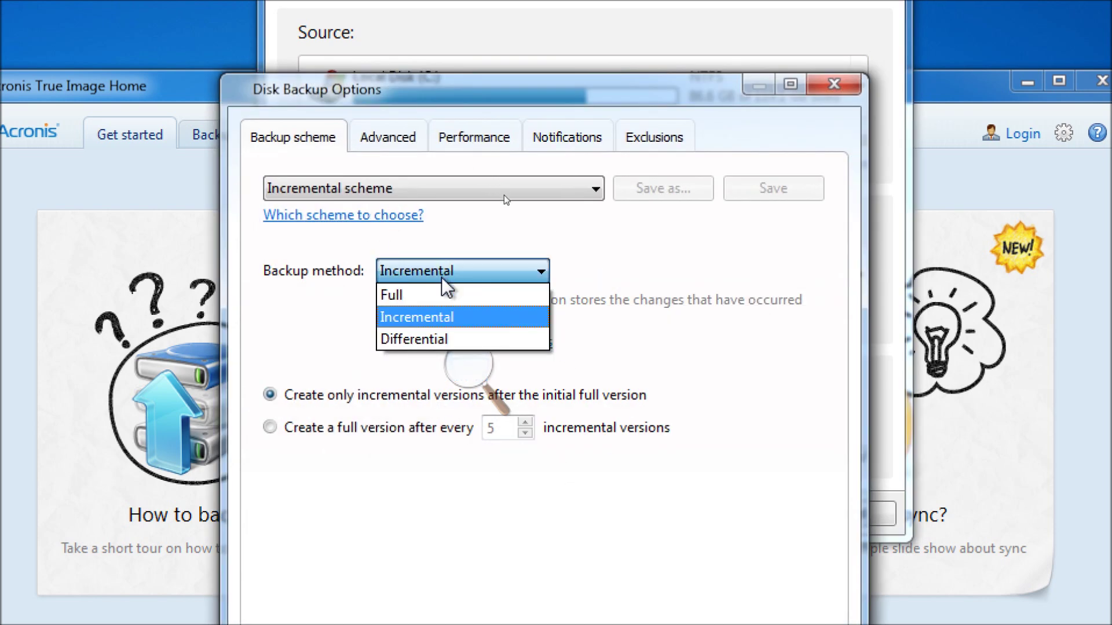
{"action": "left_click", "coordinate": [443, 279]}
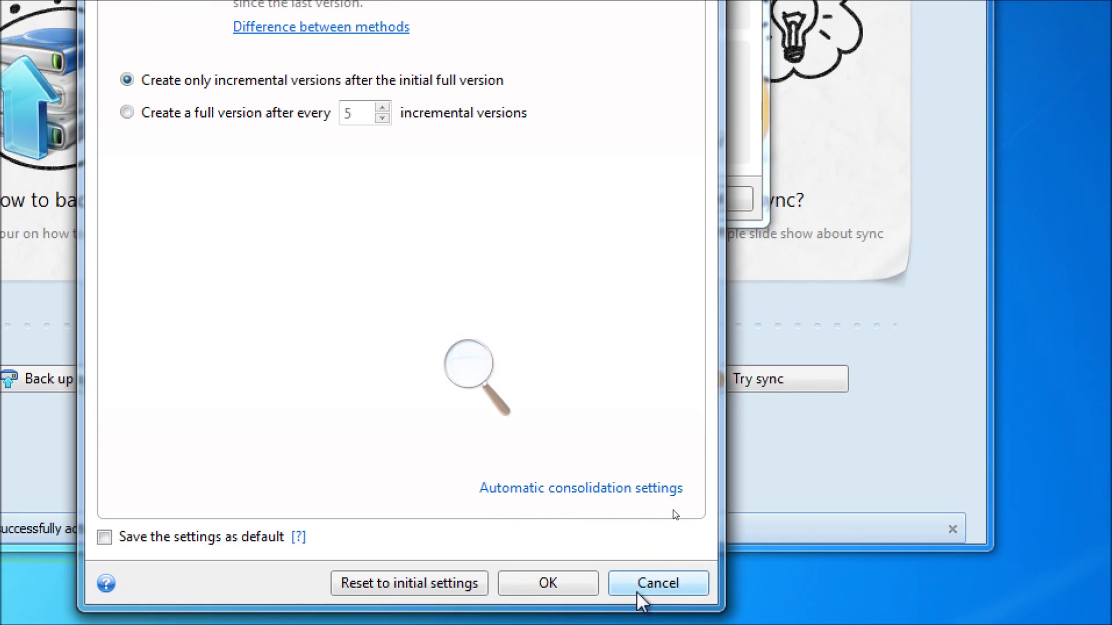
{"action": "left_click", "coordinate": [643, 582]}
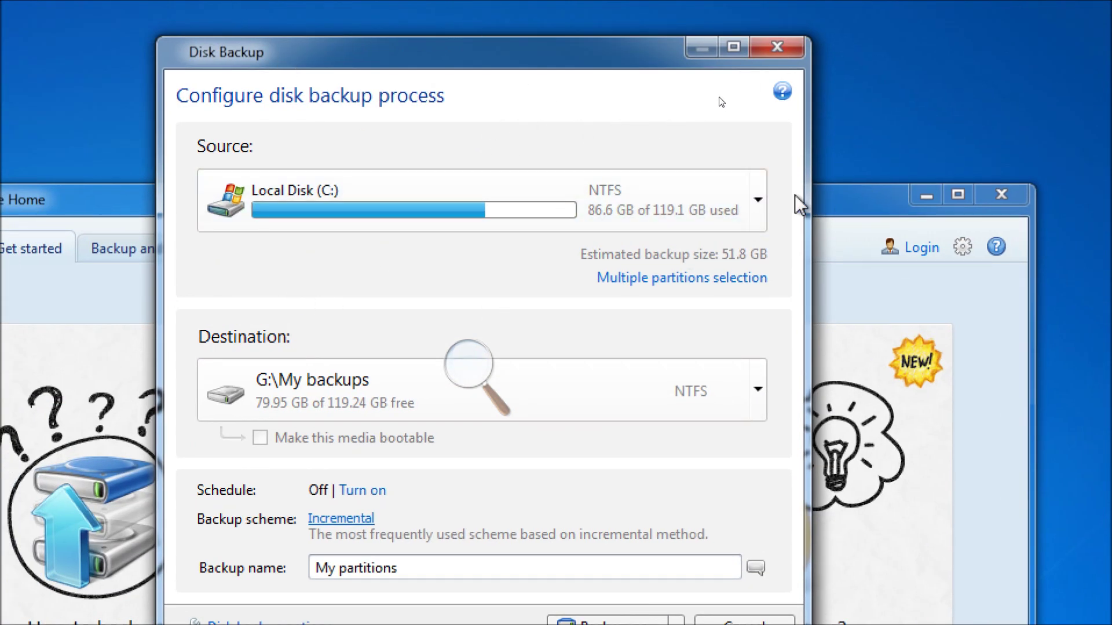
- Switch the backup source from Local Disk (C:) to Multiple partitions selection
{"action": "left_click", "coordinate": [757, 200]}
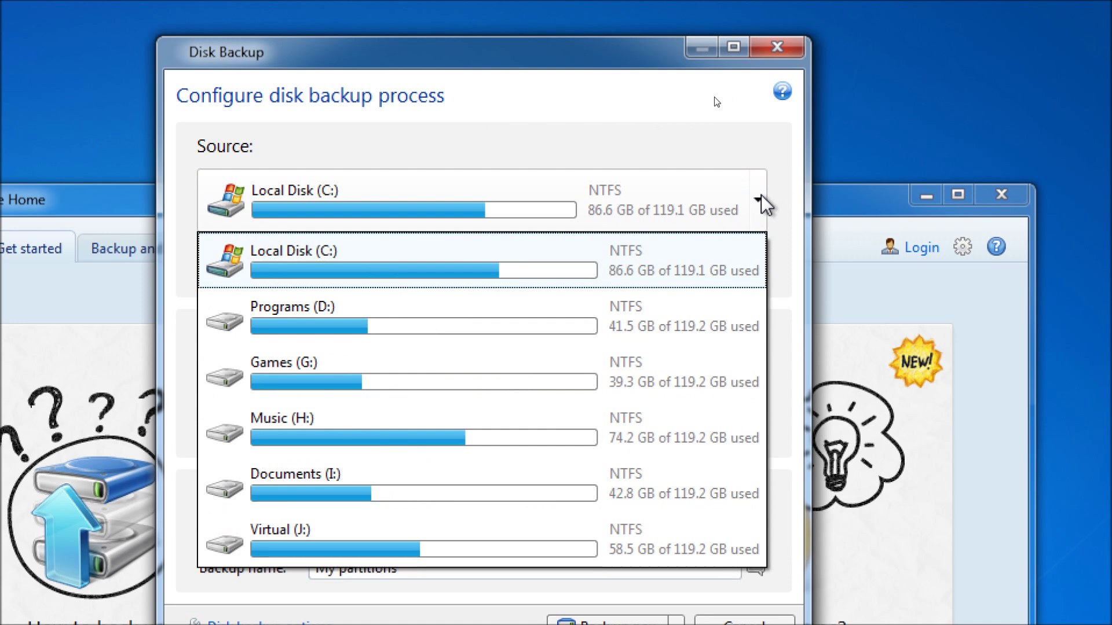
{"action": "left_click", "coordinate": [758, 200]}
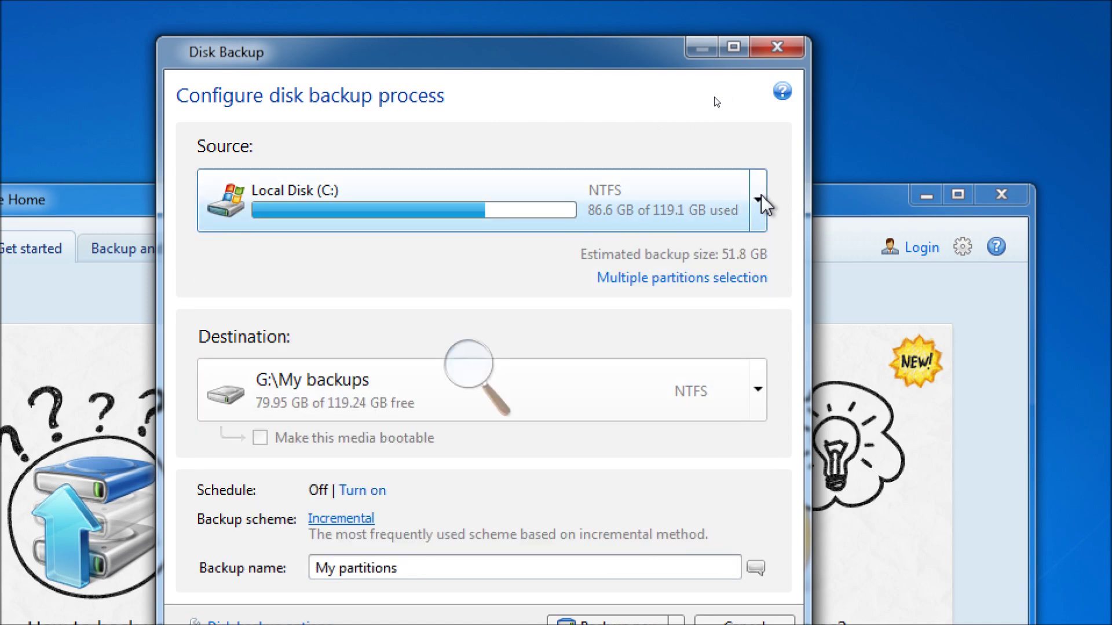
{"action": "left_click", "coordinate": [701, 279]}
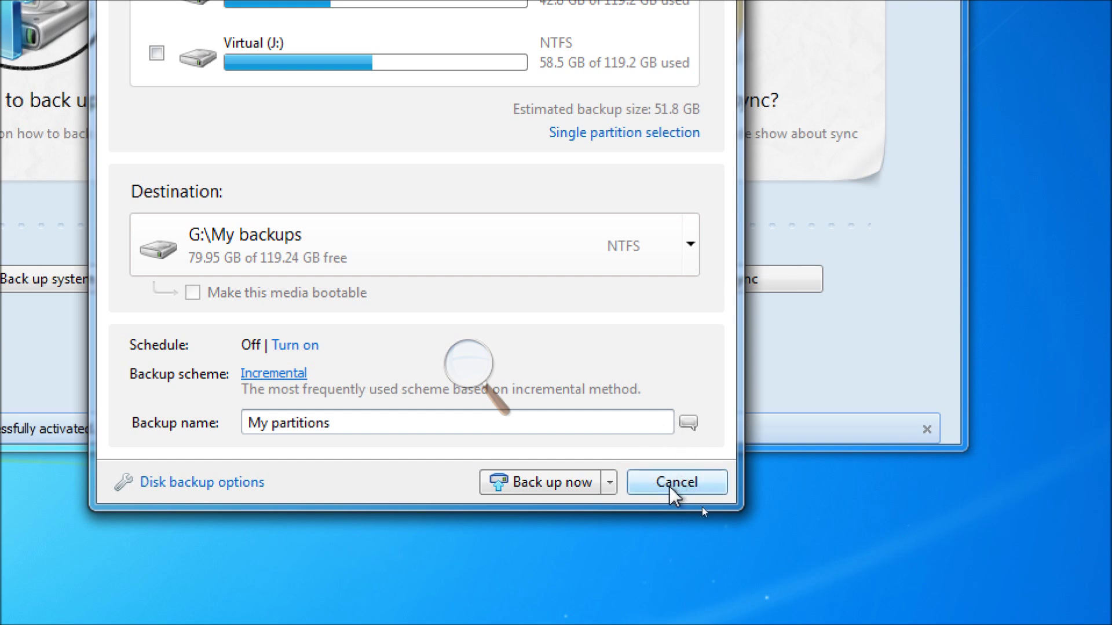
{"action": "left_click", "coordinate": [190, 483]}
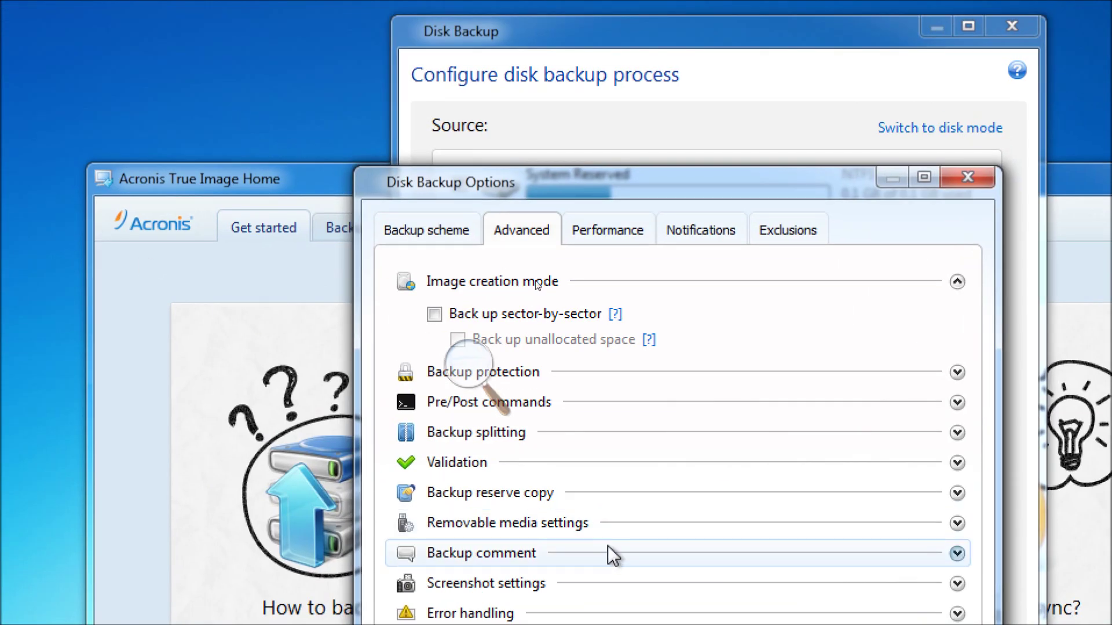
- Move the Disk Backup Options dialog aside and expand the Backup protection settings
{"action": "left_click_drag", "start_coordinate": [683, 171], "coordinate": [861, 72]}
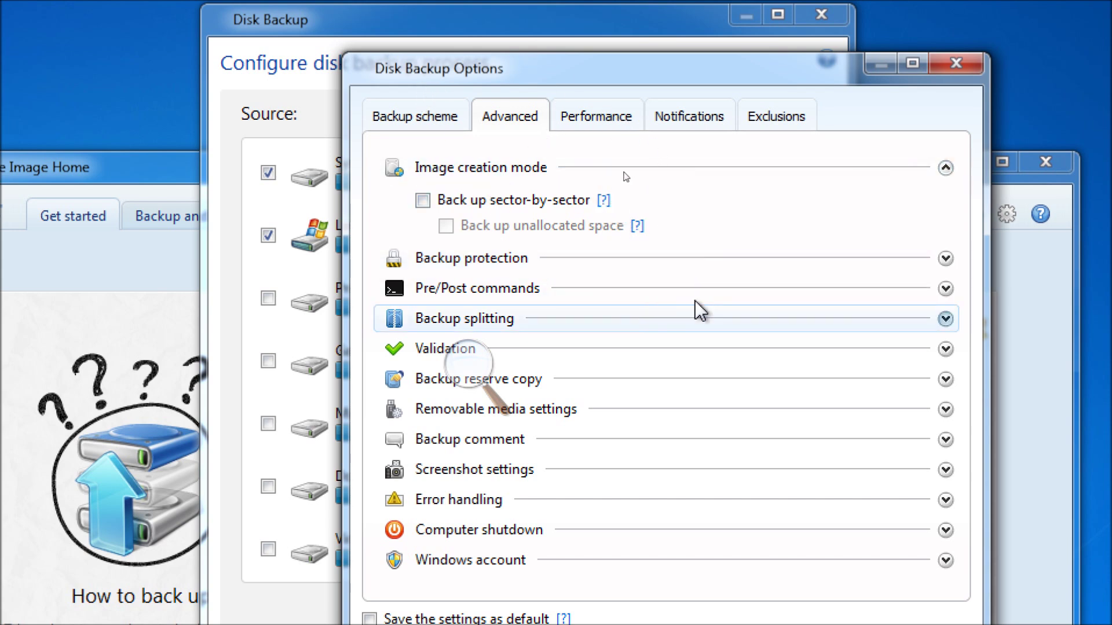
{"action": "left_click", "coordinate": [570, 261]}
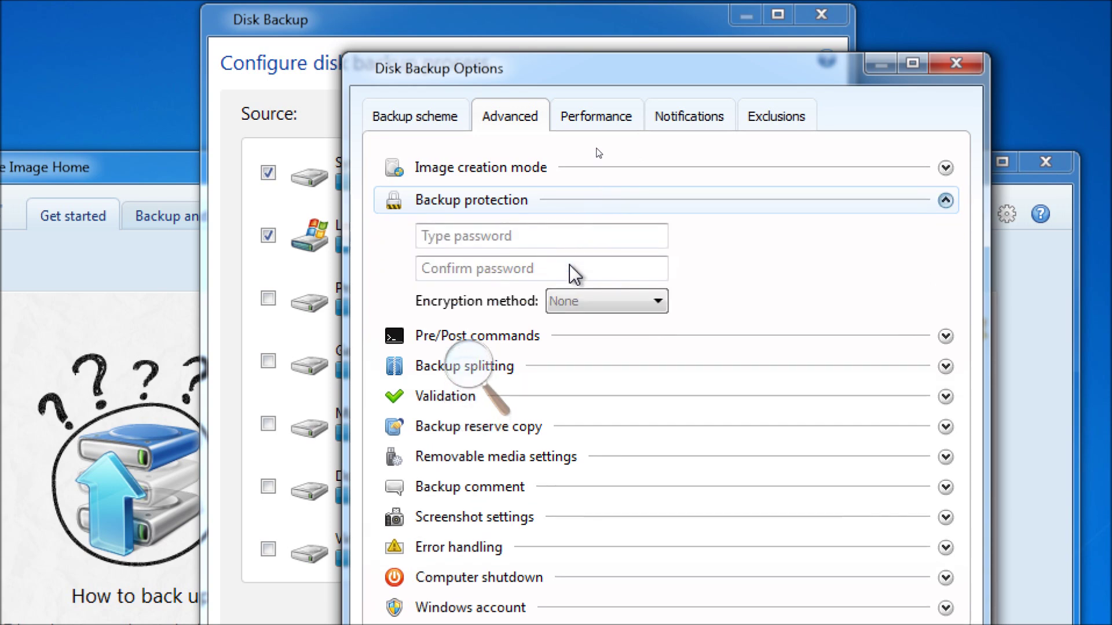
- Expand Pre/Post commands and Backup splitting, keeping splitting on Automatic
{"action": "left_click", "coordinate": [572, 335]}
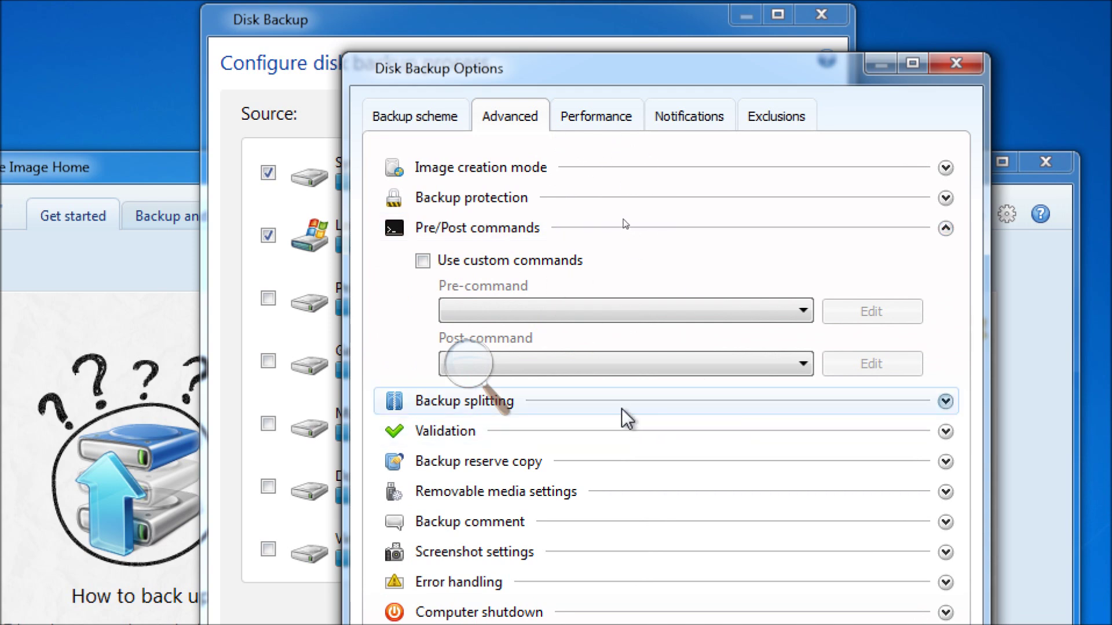
{"action": "left_click", "coordinate": [635, 399]}
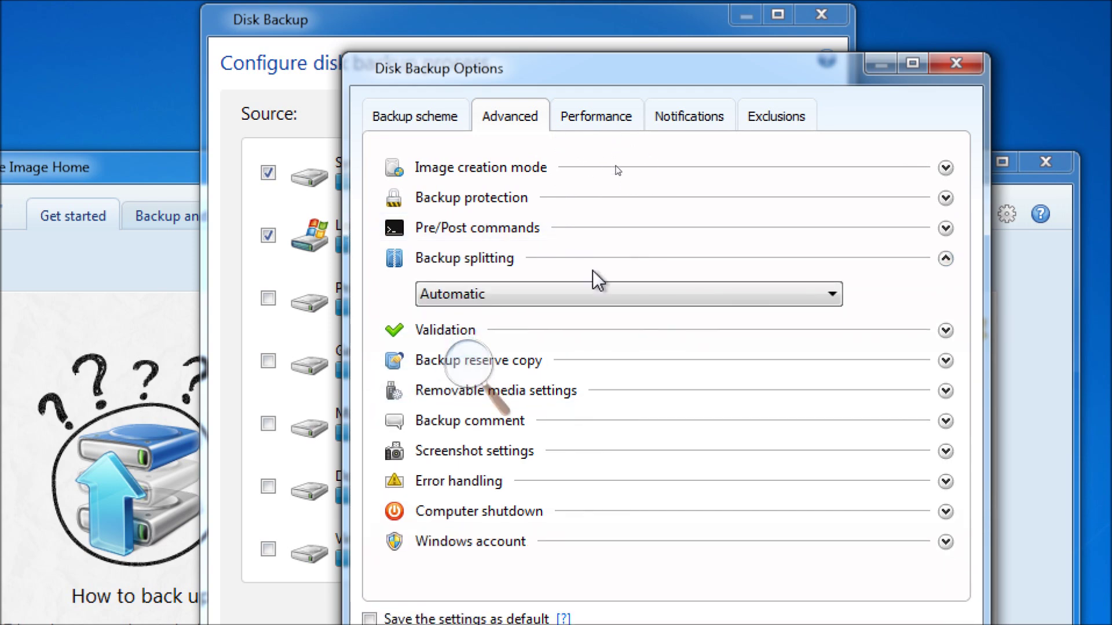
{"action": "left_click", "coordinate": [617, 296]}
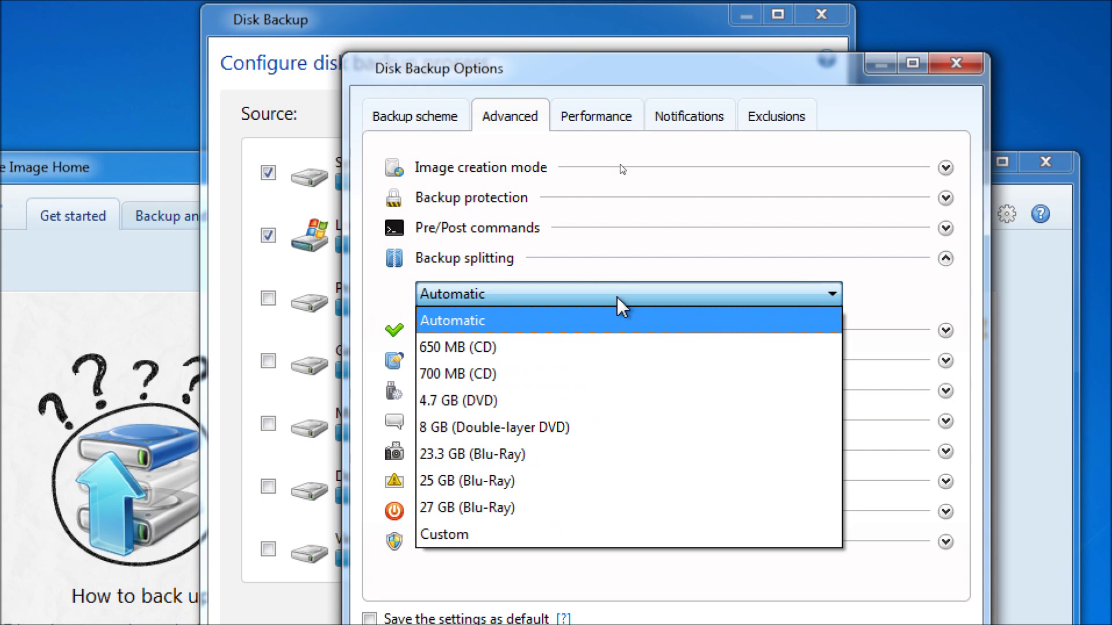
{"action": "left_click", "coordinate": [617, 300]}
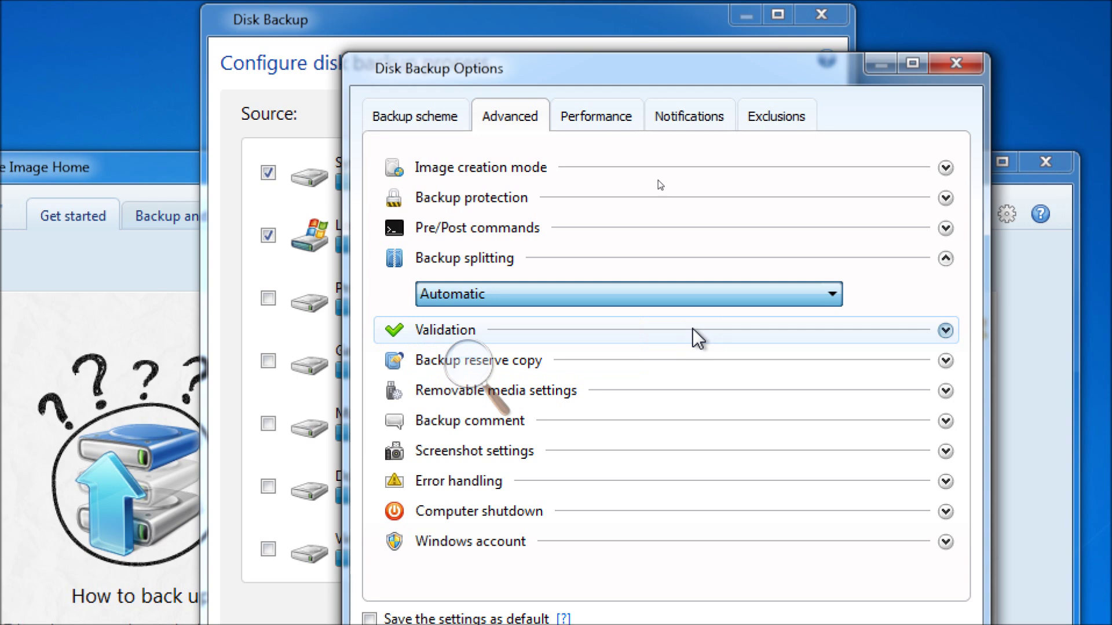
- Review validation, leaving regular validation scheduled once a month unchanged
{"action": "left_click", "coordinate": [697, 339]}
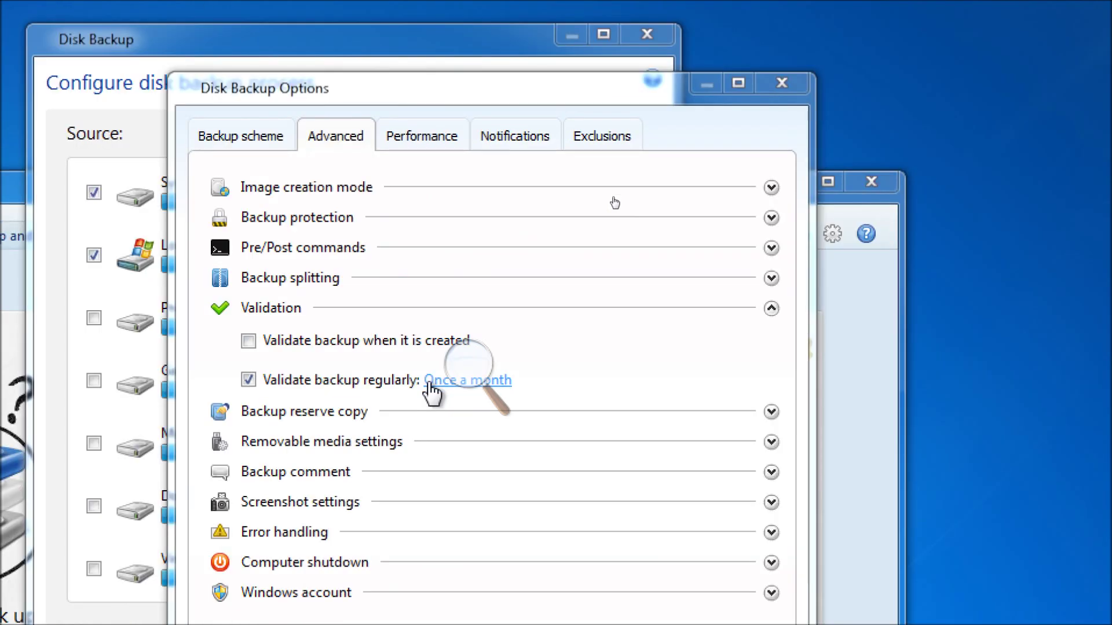
{"action": "left_click", "coordinate": [429, 382]}
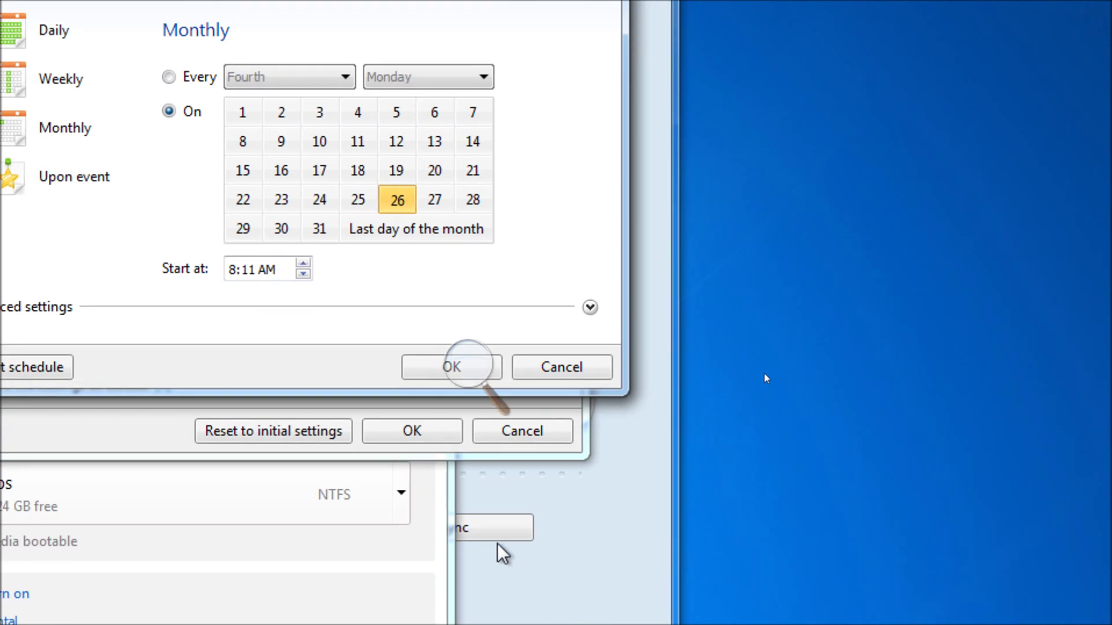
{"action": "left_click", "coordinate": [572, 373]}
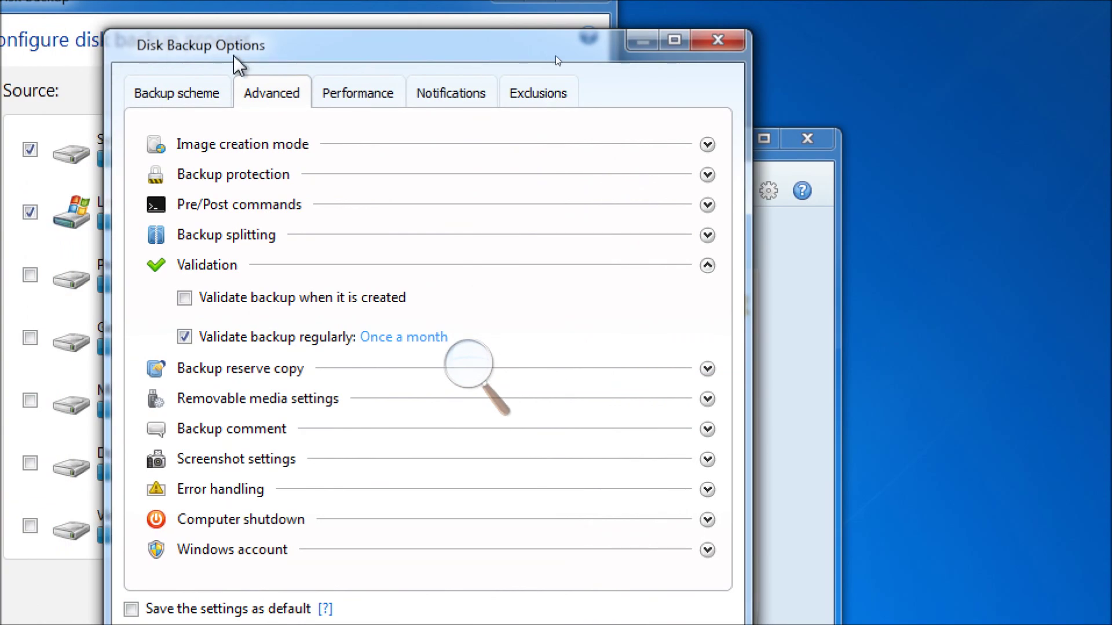
{"action": "left_click", "coordinate": [342, 94]}
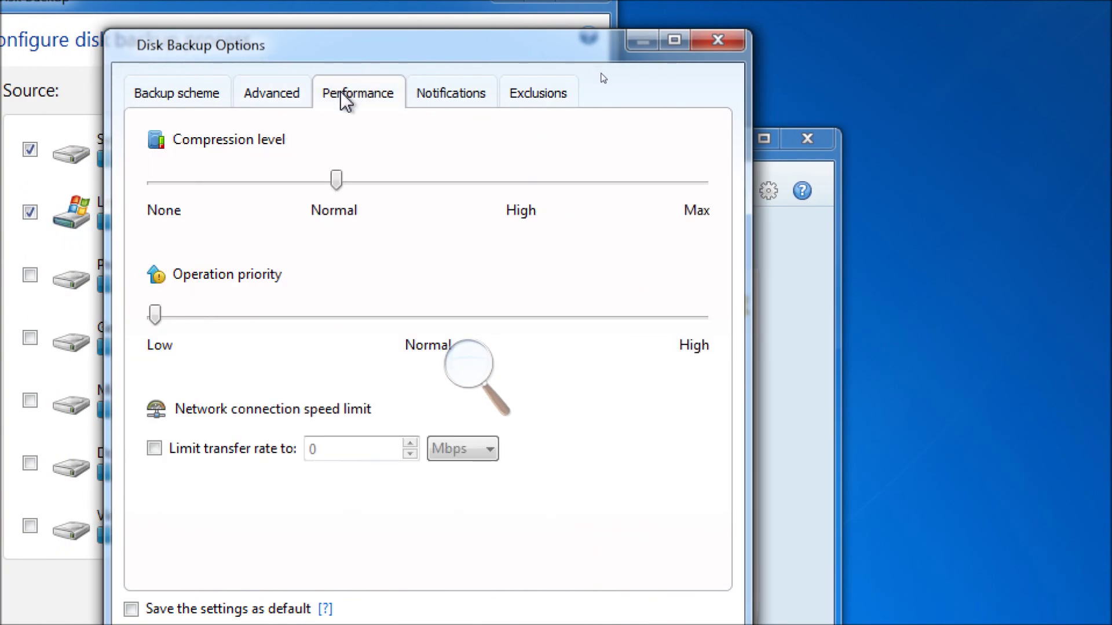
- Review notification and exclusion settings, close the disk backup setup, and view the TITANIC backup
{"action": "left_click", "coordinate": [445, 90]}
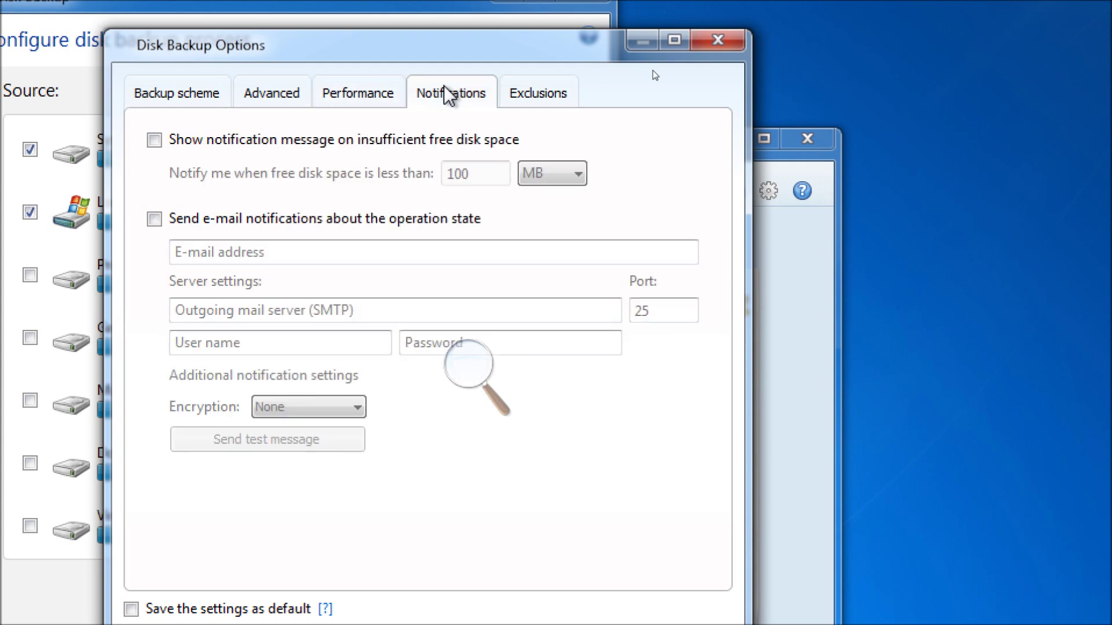
{"action": "left_click", "coordinate": [549, 94]}
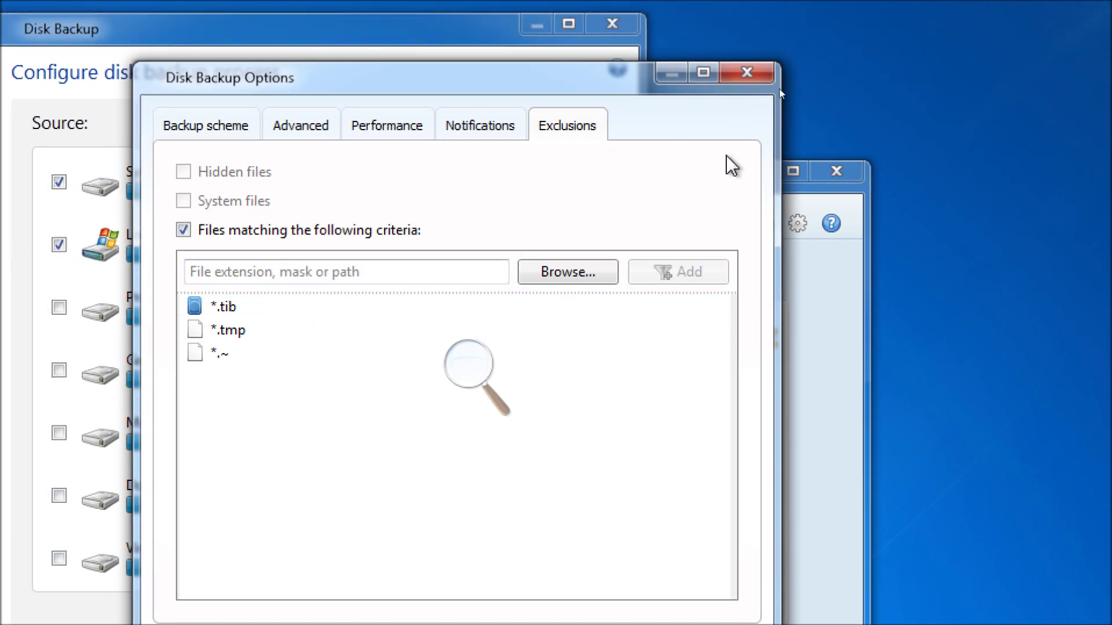
{"action": "left_click", "coordinate": [757, 79]}
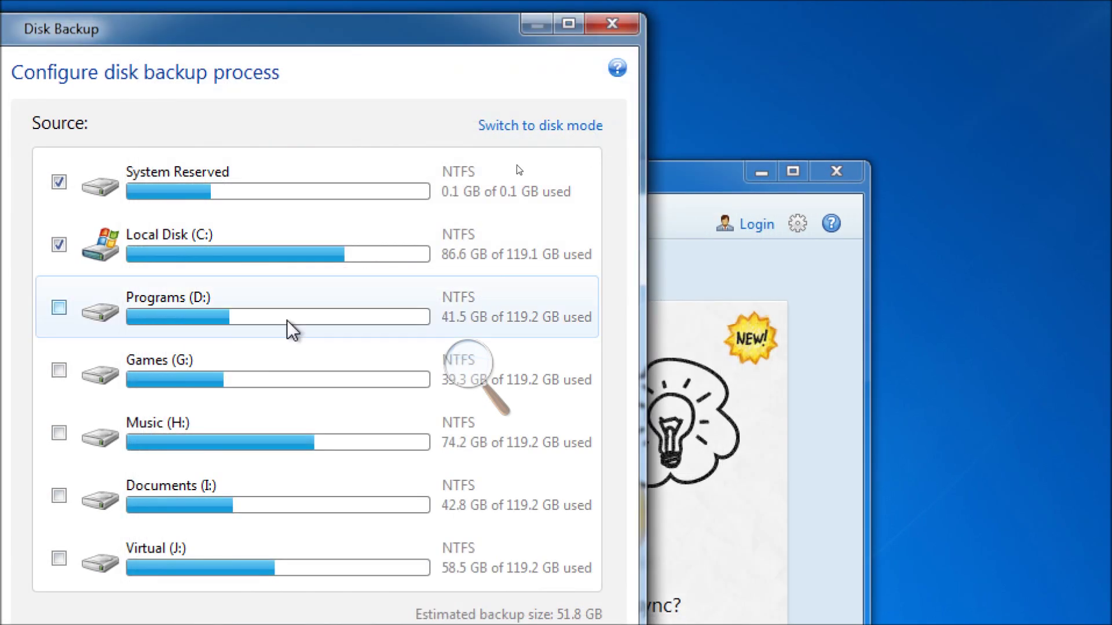
{"action": "left_click", "coordinate": [612, 23]}
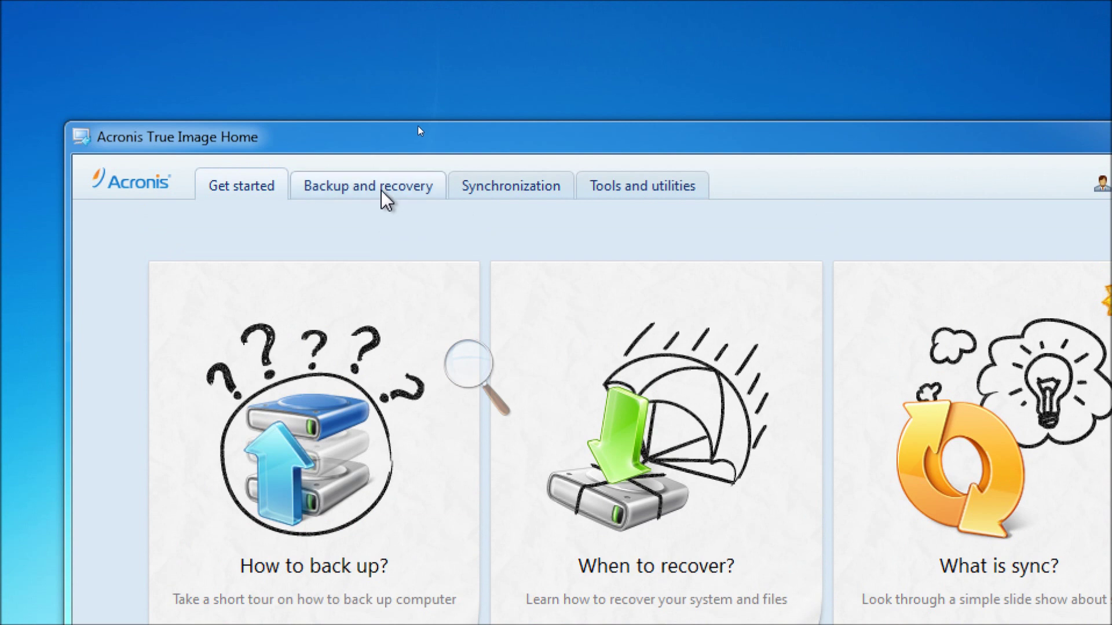
{"action": "left_click", "coordinate": [382, 193]}
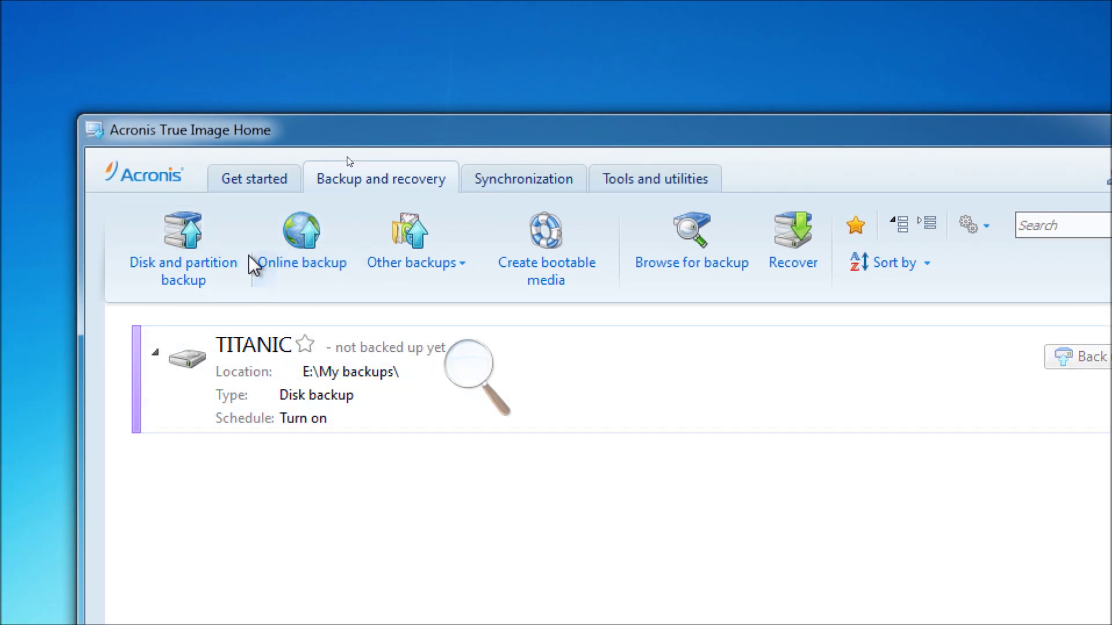
{"action": "left_click", "coordinate": [325, 262]}
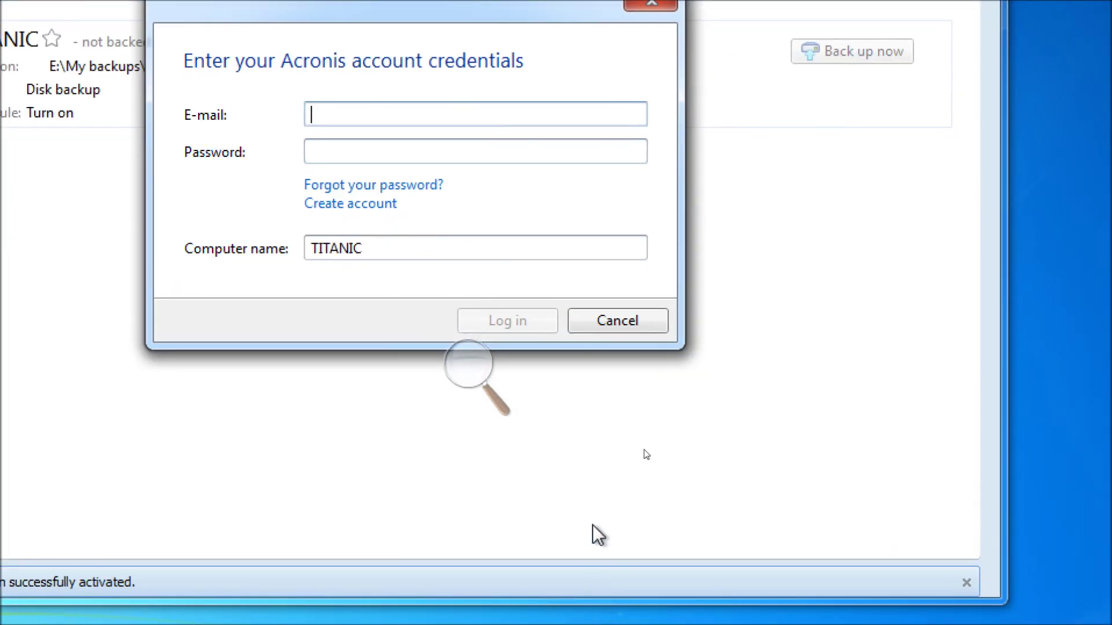
{"action": "left_click", "coordinate": [617, 324]}
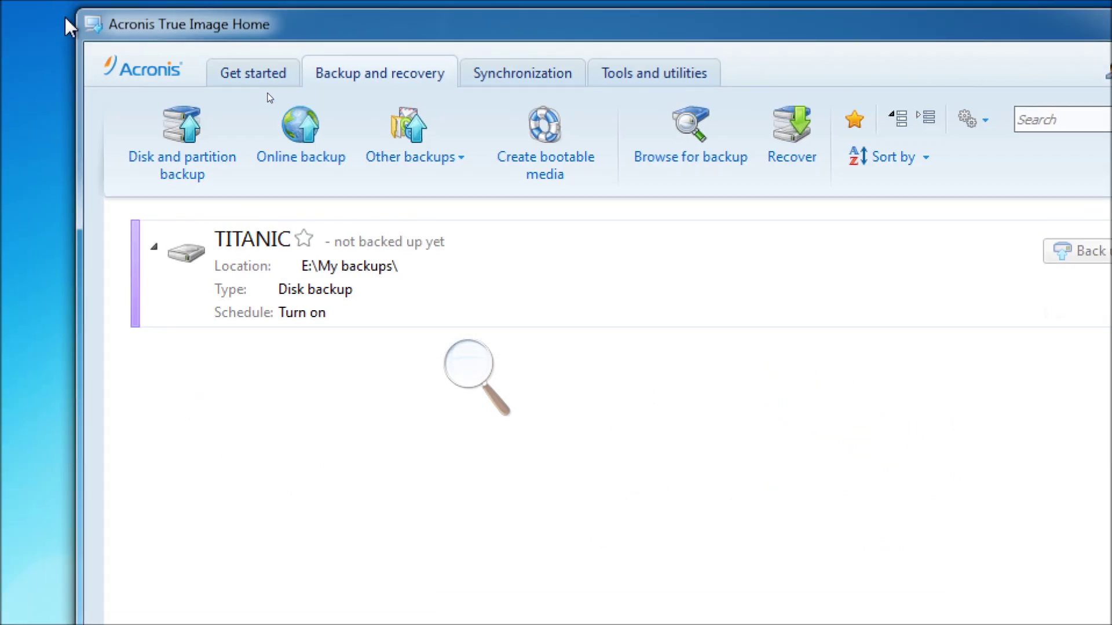
{"action": "left_click", "coordinate": [410, 177]}
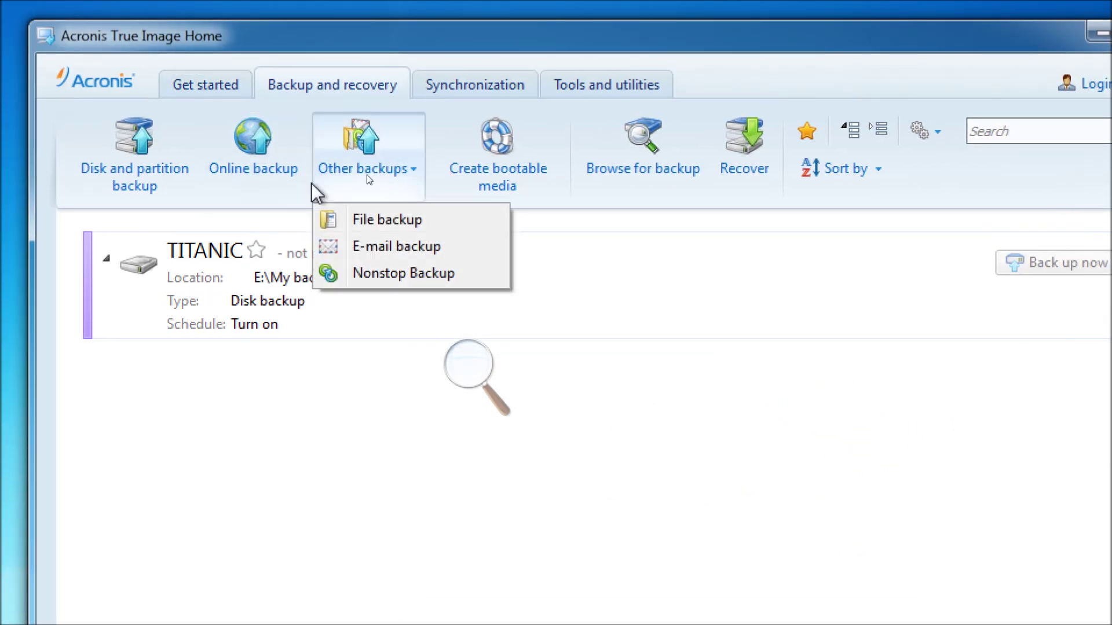
{"action": "left_click", "coordinate": [214, 195]}
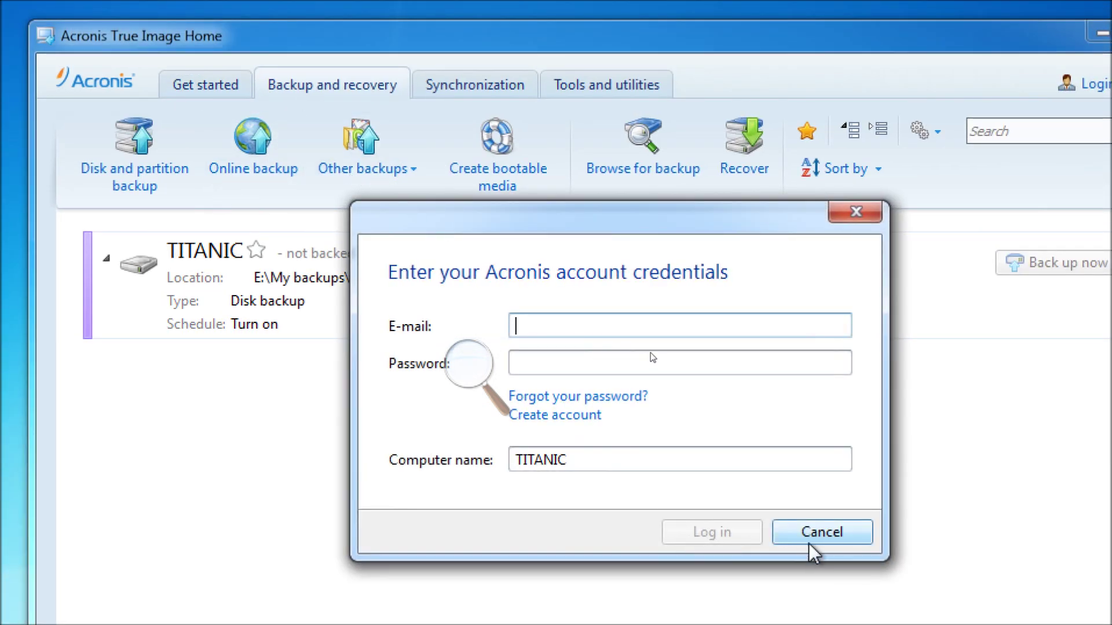
{"action": "key", "text": "Escape"}
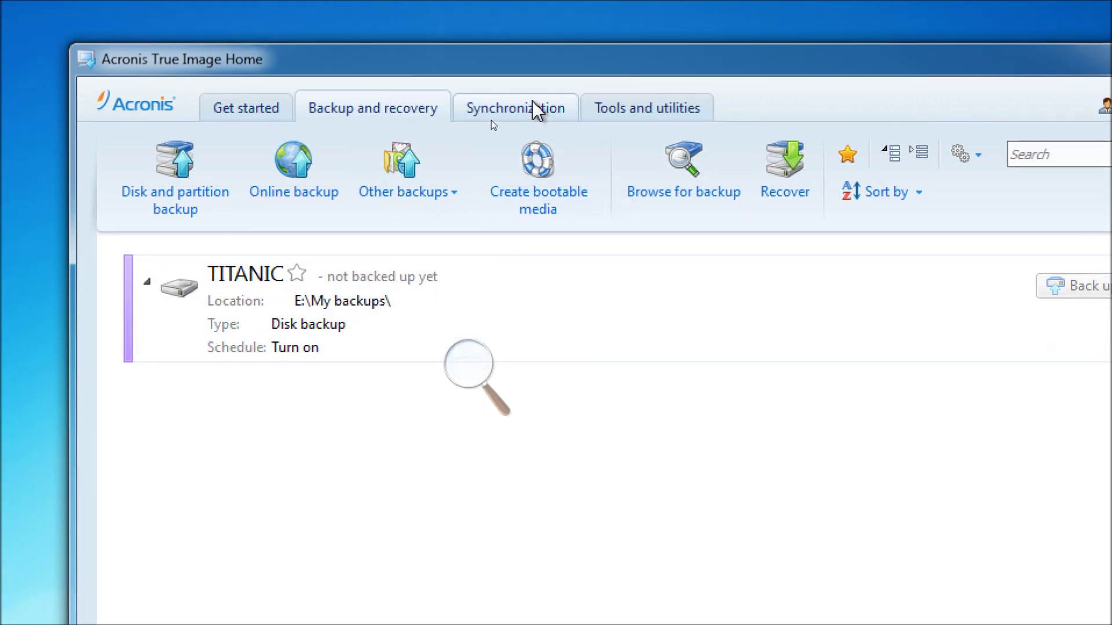
{"action": "left_click", "coordinate": [534, 111]}
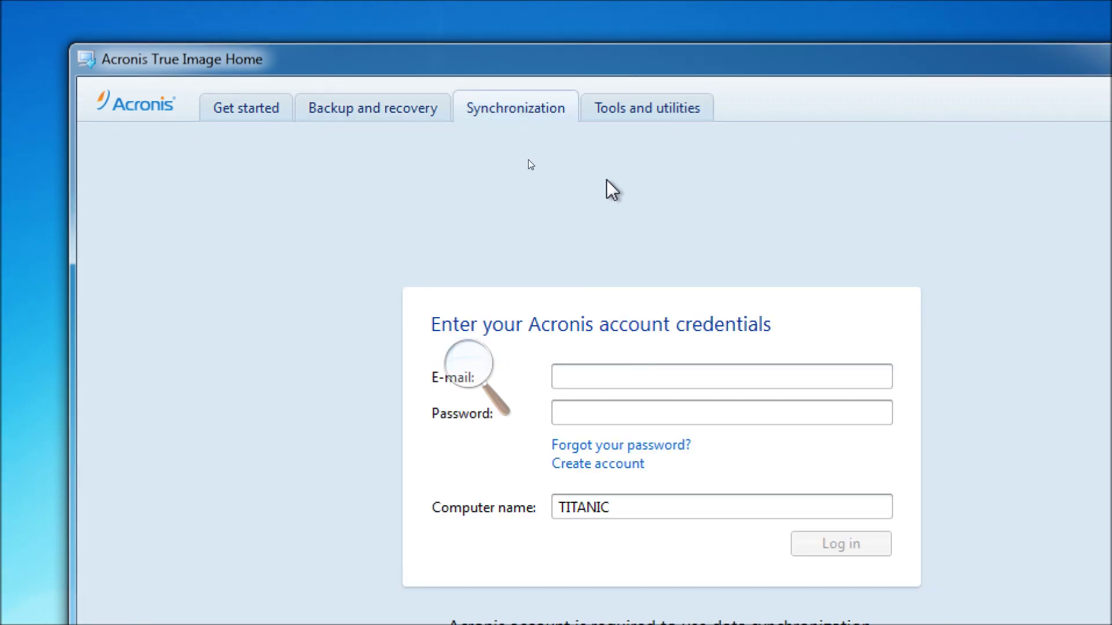
- Switch between the Synchronization and Tools and utilities pages, then scroll through the tools list
{"action": "left_click", "coordinate": [637, 107]}
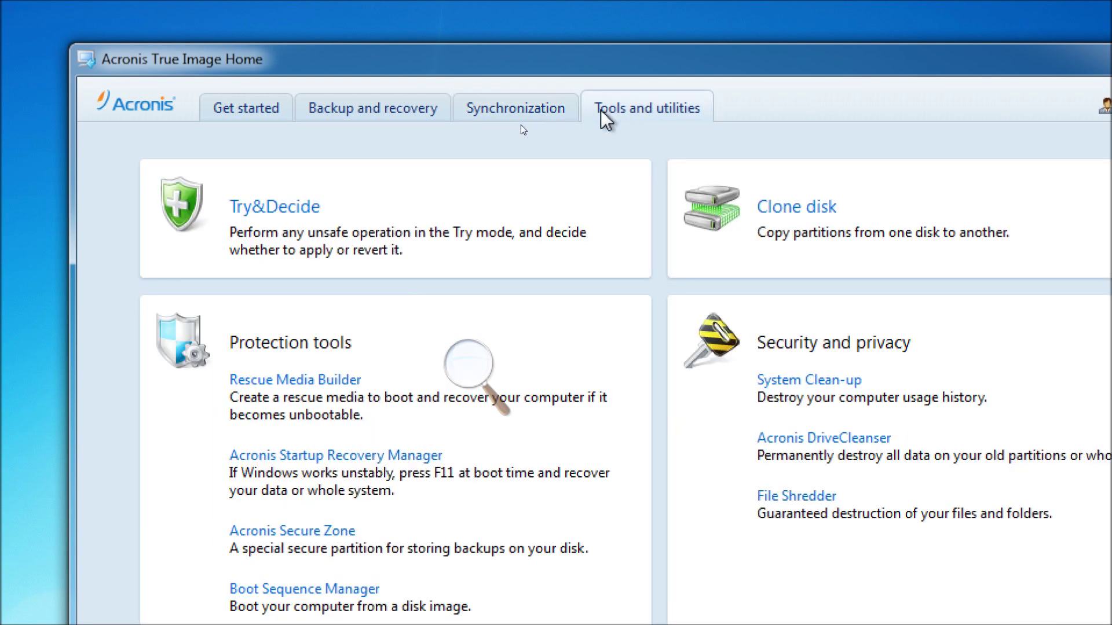
{"action": "left_click", "coordinate": [501, 110]}
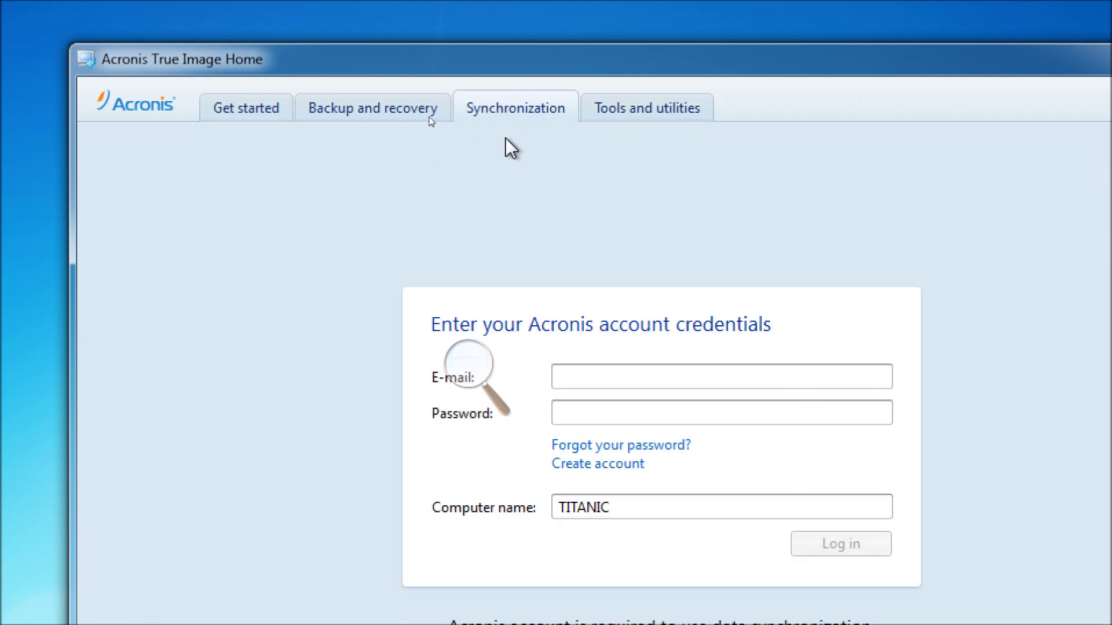
{"action": "left_click", "coordinate": [656, 111]}
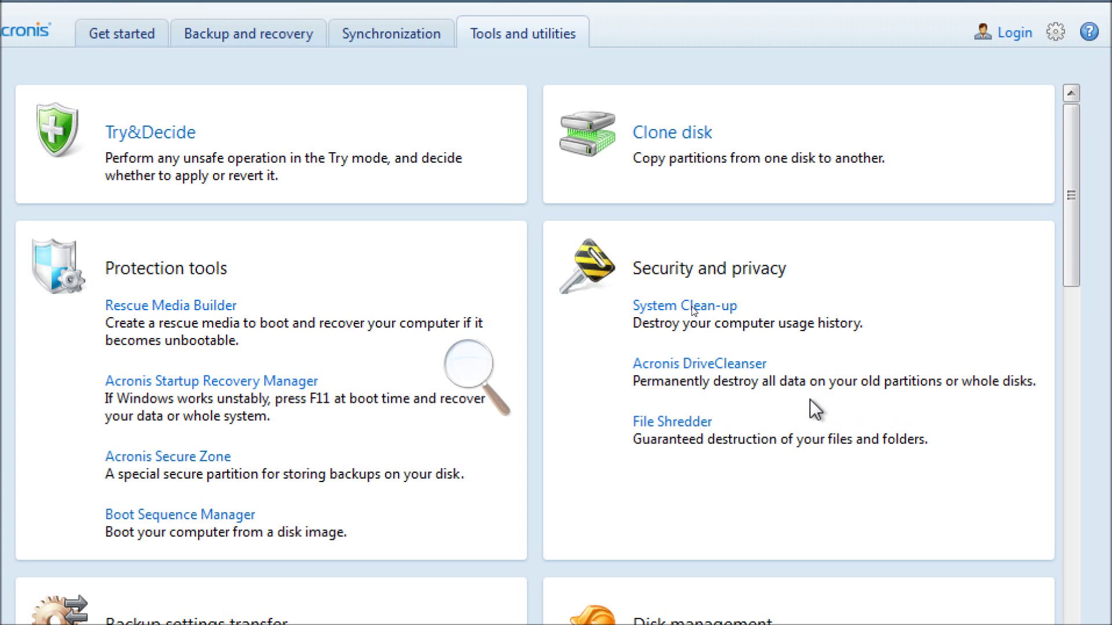
{"action": "scroll", "coordinate": [810, 400], "scroll_direction": "down", "scroll_amount": 3}
{"action": "scroll", "coordinate": [809, 400], "scroll_direction": "up", "scroll_amount": 3}
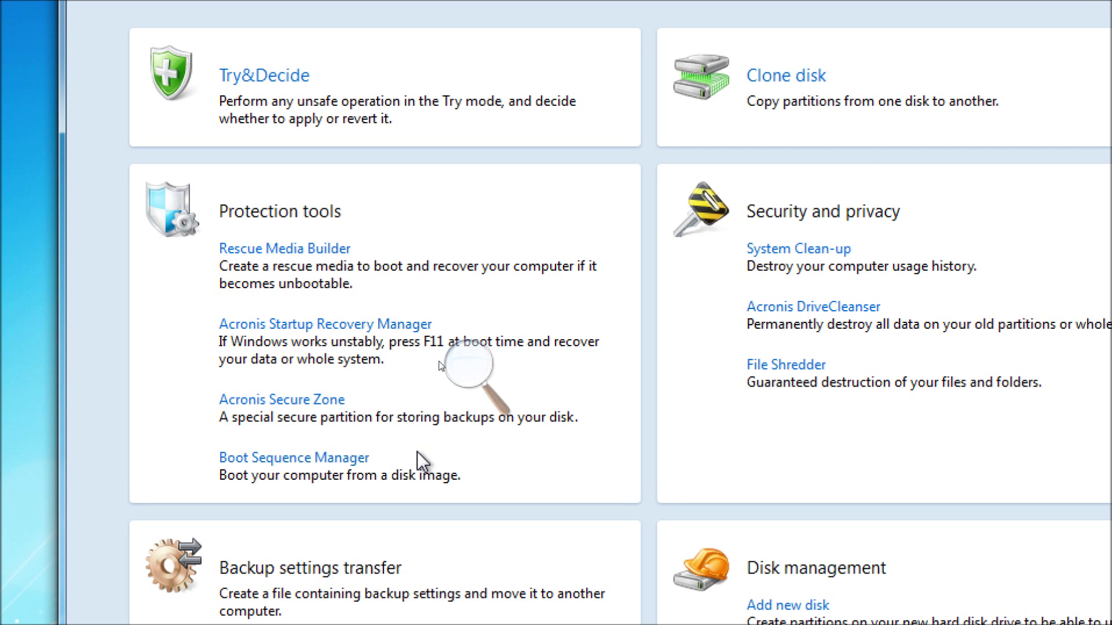
- Start the Acronis Secure Zone wizard, view Disk 2's partitions, then cancel the wizard
{"action": "left_click", "coordinate": [327, 405]}
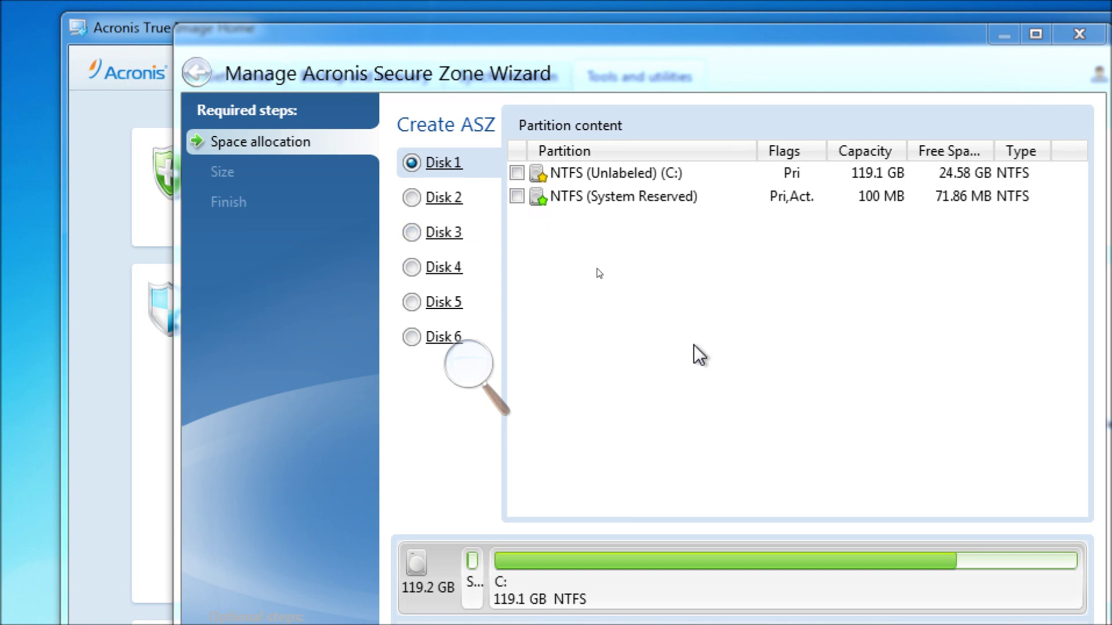
{"action": "left_click", "coordinate": [410, 199]}
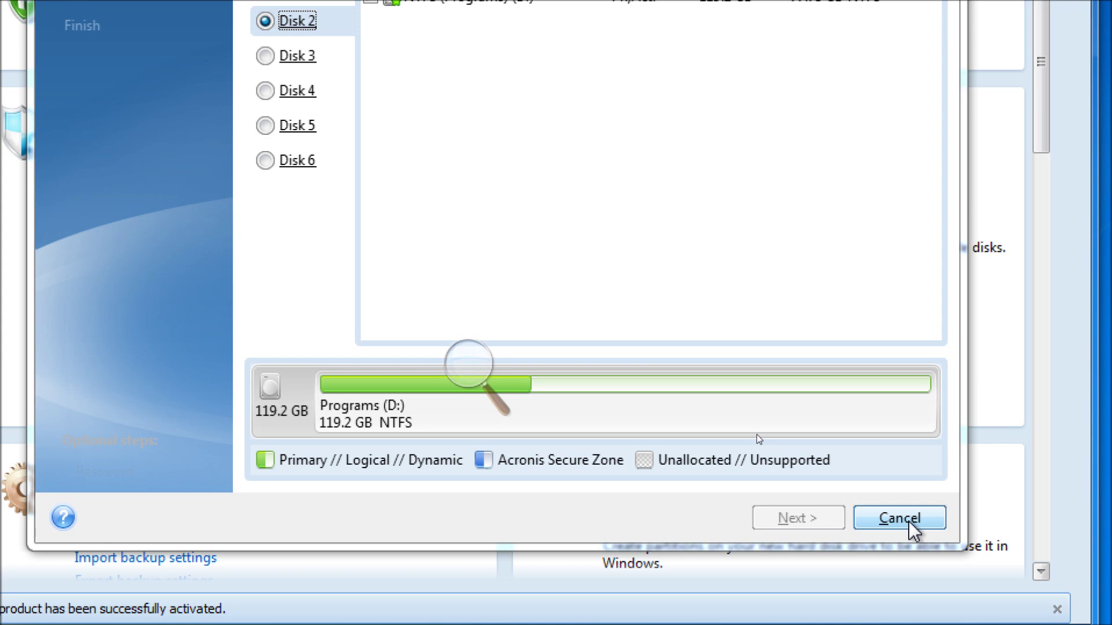
{"action": "left_click", "coordinate": [909, 523]}
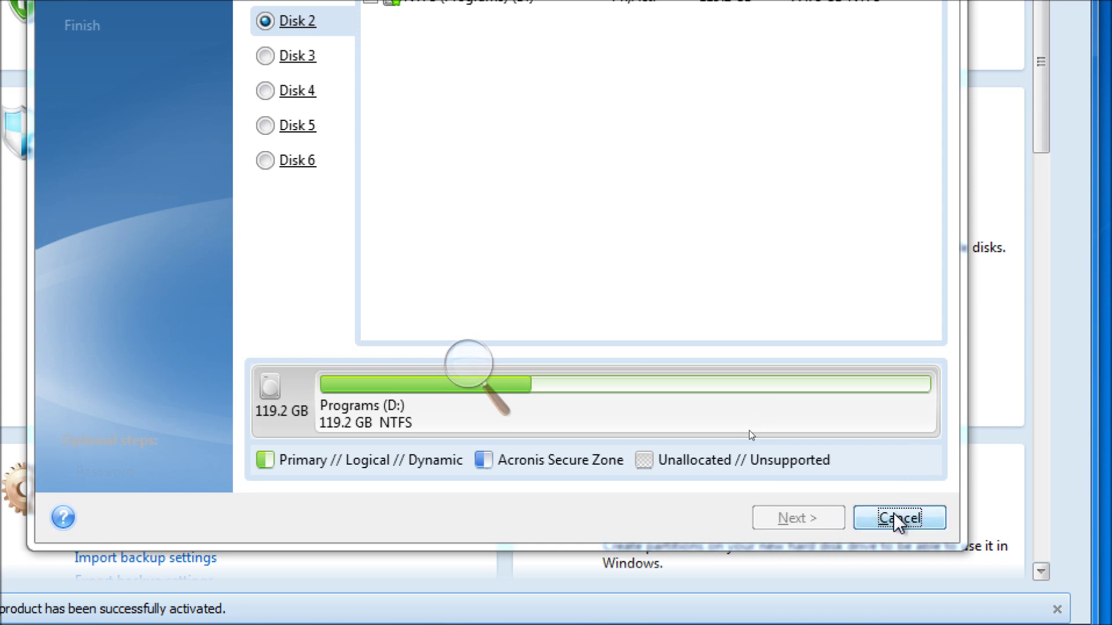
{"action": "left_click", "coordinate": [899, 518]}
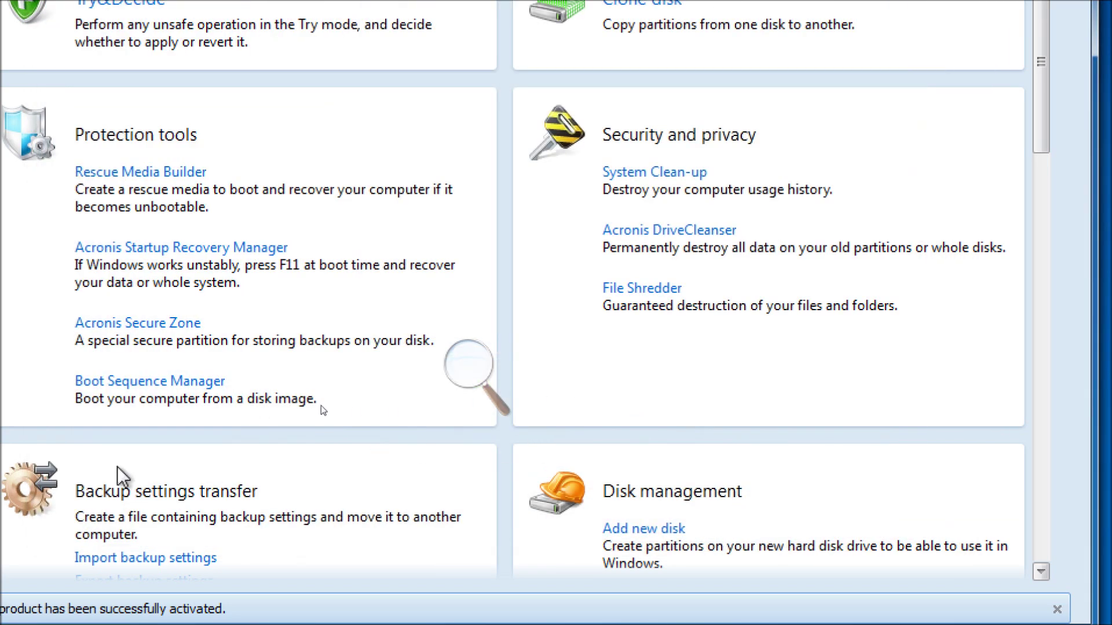
- Scroll the Tools page down to the Disk management, Backup conversion and Image mounting panels
{"action": "scroll", "coordinate": [95, 465], "scroll_direction": "down", "scroll_amount": 4}
{"action": "scroll", "coordinate": [99, 472], "scroll_direction": "up", "scroll_amount": 2}
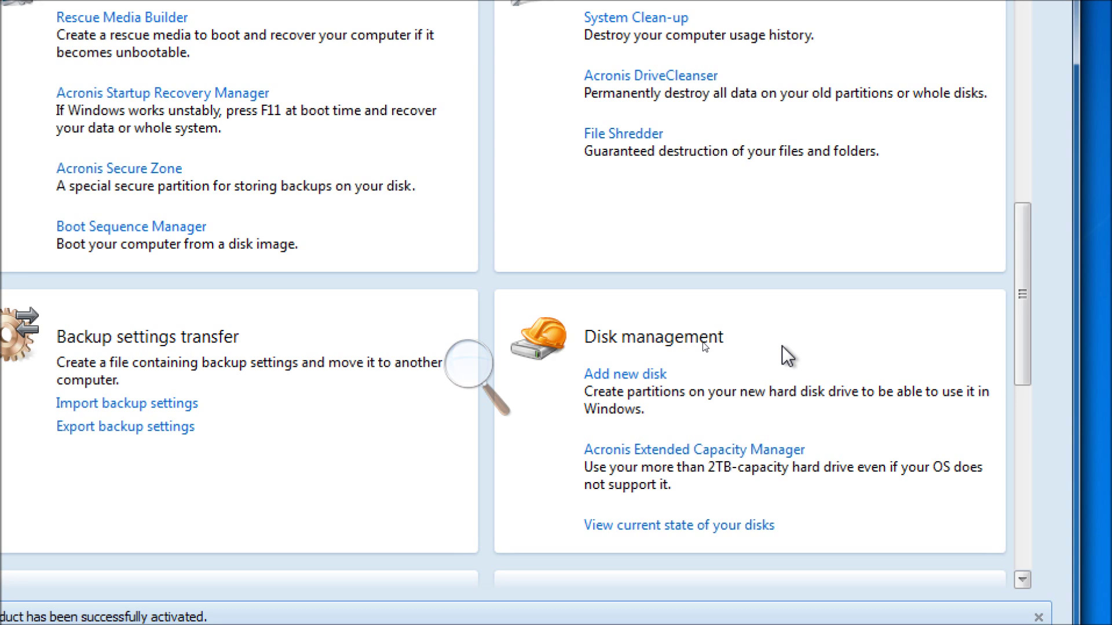
{"action": "scroll", "coordinate": [788, 356], "scroll_direction": "down", "scroll_amount": 3}
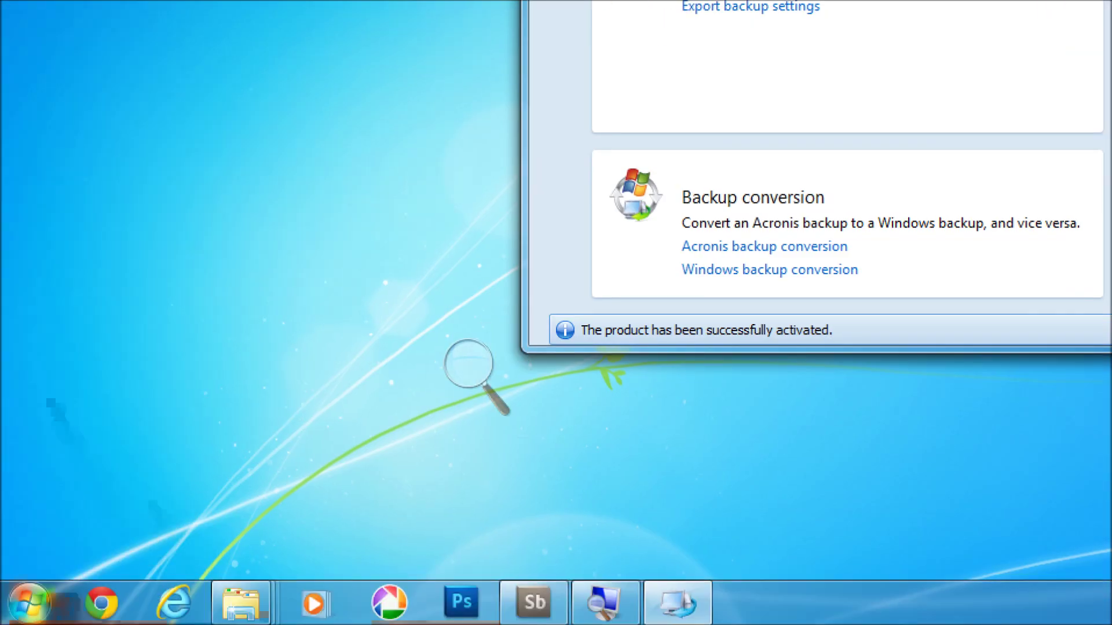
{"action": "left_click", "coordinate": [7, 621]}
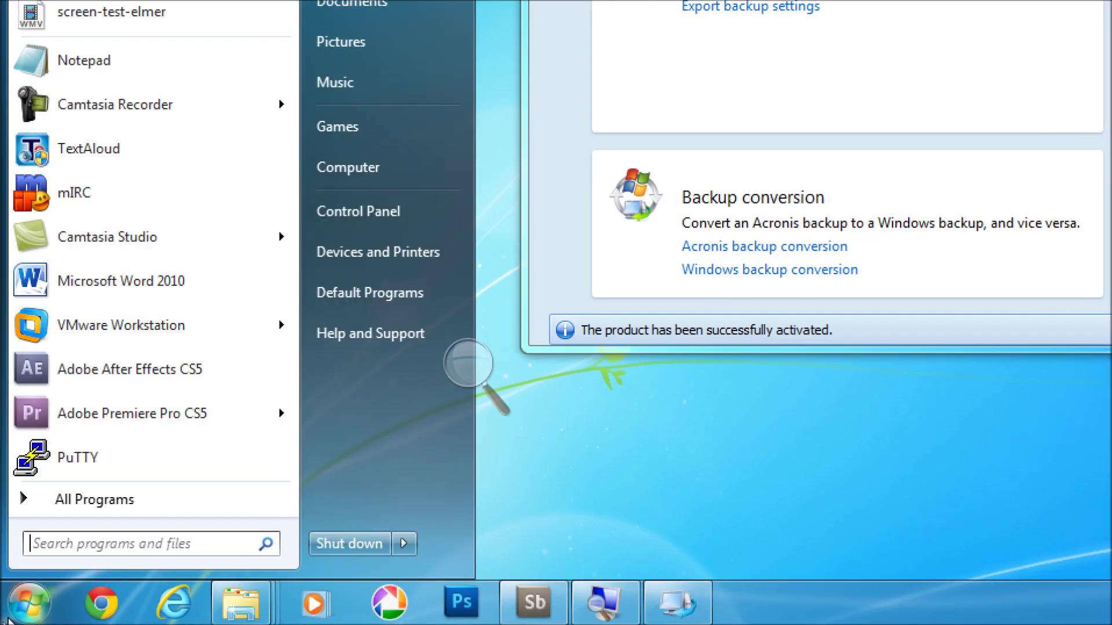
{"action": "type", "text": "dusjngn=="}
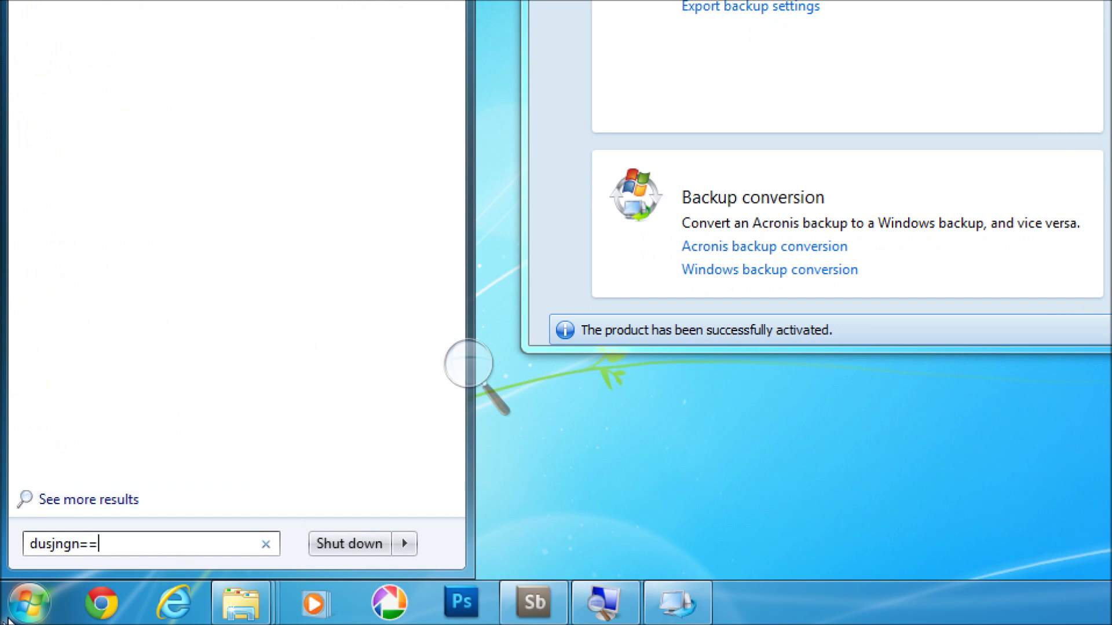
{"action": "key", "text": "BackSpace"}
{"action": "key", "text": "BackSpace"}
{"action": "key", "text": "BackSpace"}
{"action": "key", "text": "BackSpace"}
{"action": "key", "text": "BackSpace"}
{"action": "key", "text": "BackSpace"}
{"action": "key", "text": "BackSpace"}
{"action": "key", "text": "BackSpace"}
{"action": "type", "text": "diskmgmt."}
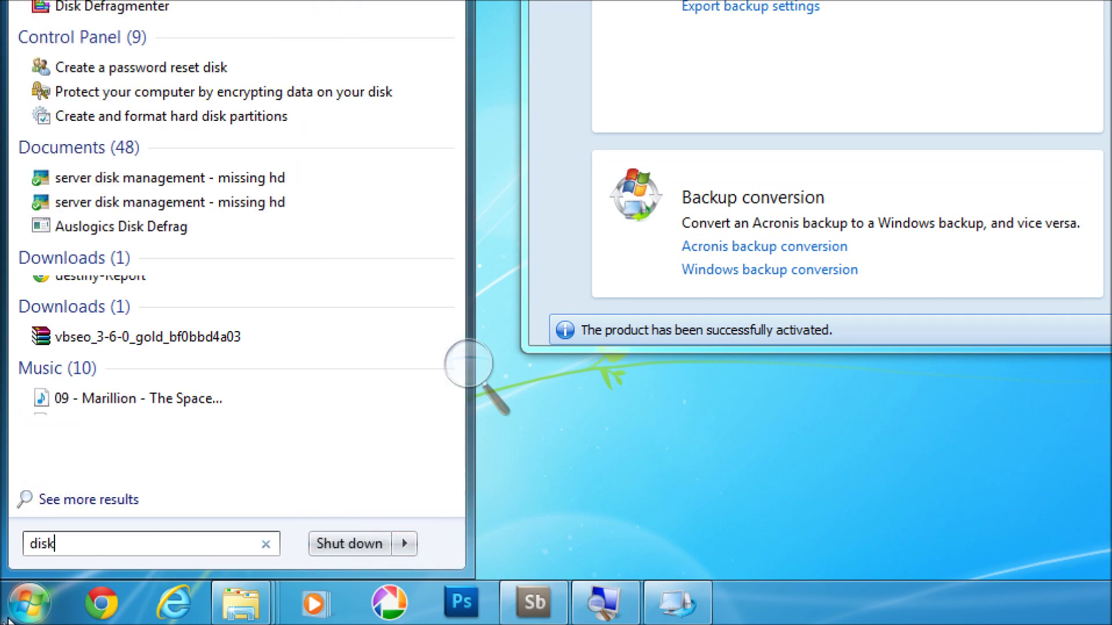
{"action": "type", "text": "msc"}
{"action": "key", "text": "Return"}
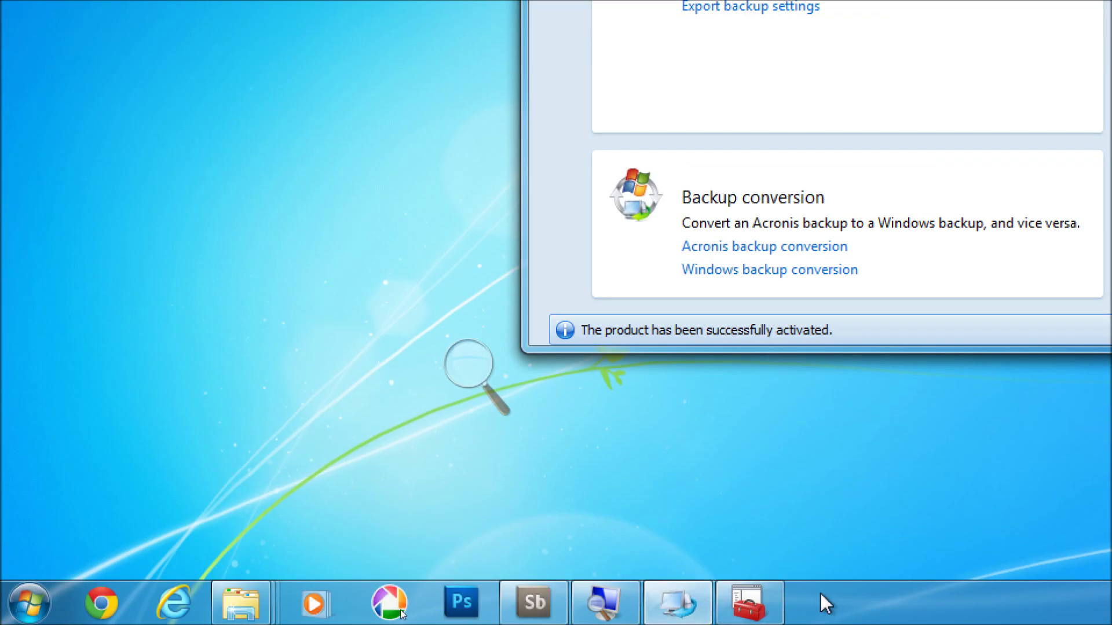
{"action": "left_click", "coordinate": [767, 610]}
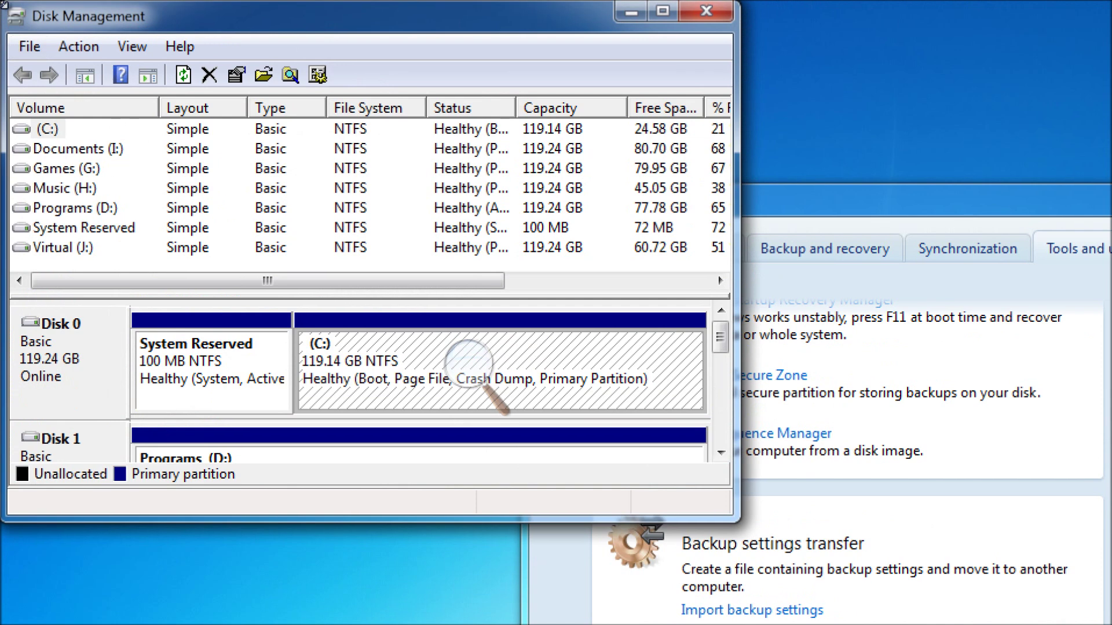
{"action": "left_click_drag", "start_coordinate": [65, 22], "coordinate": [134, 78]}
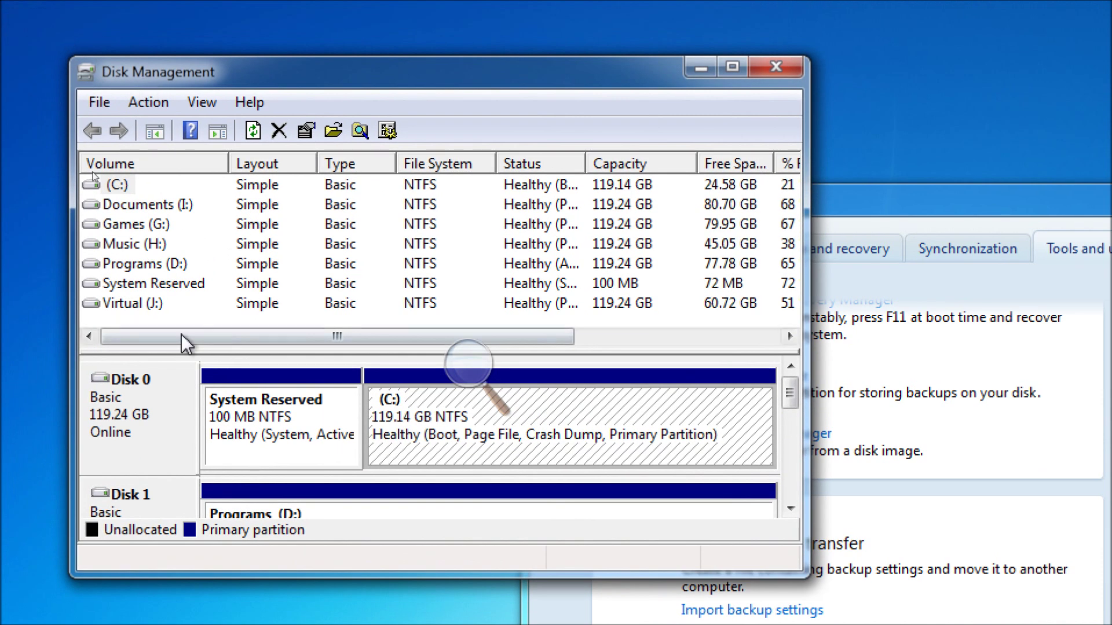
{"action": "right_click", "coordinate": [291, 449]}
{"action": "right_click", "coordinate": [463, 398]}
{"action": "key", "text": "Escape"}
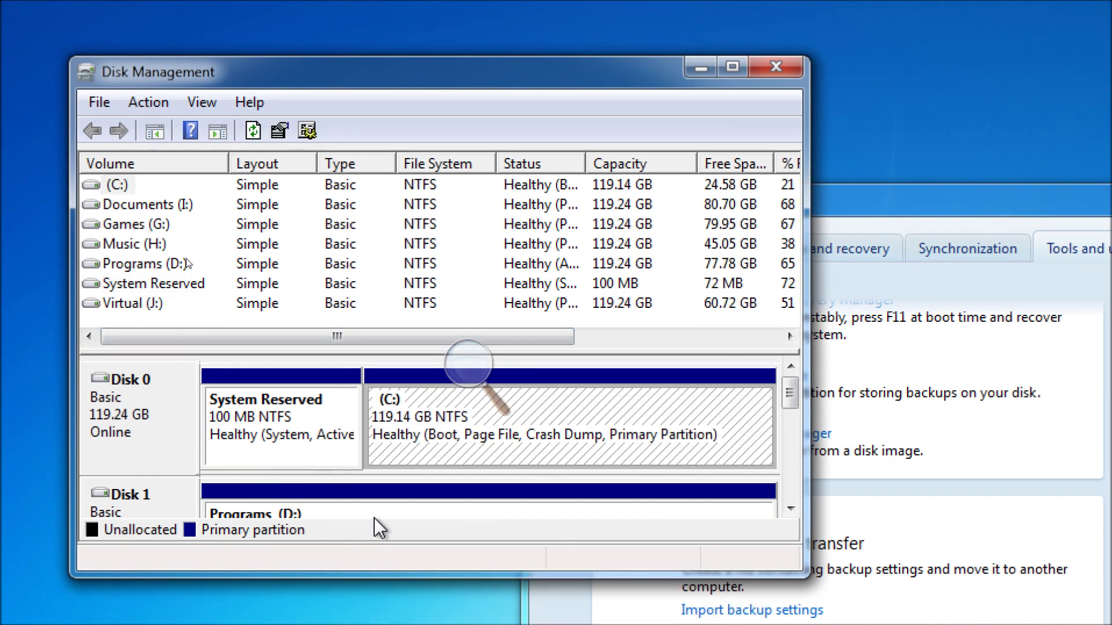
{"action": "right_click", "coordinate": [374, 518]}
{"action": "left_click", "coordinate": [776, 67]}
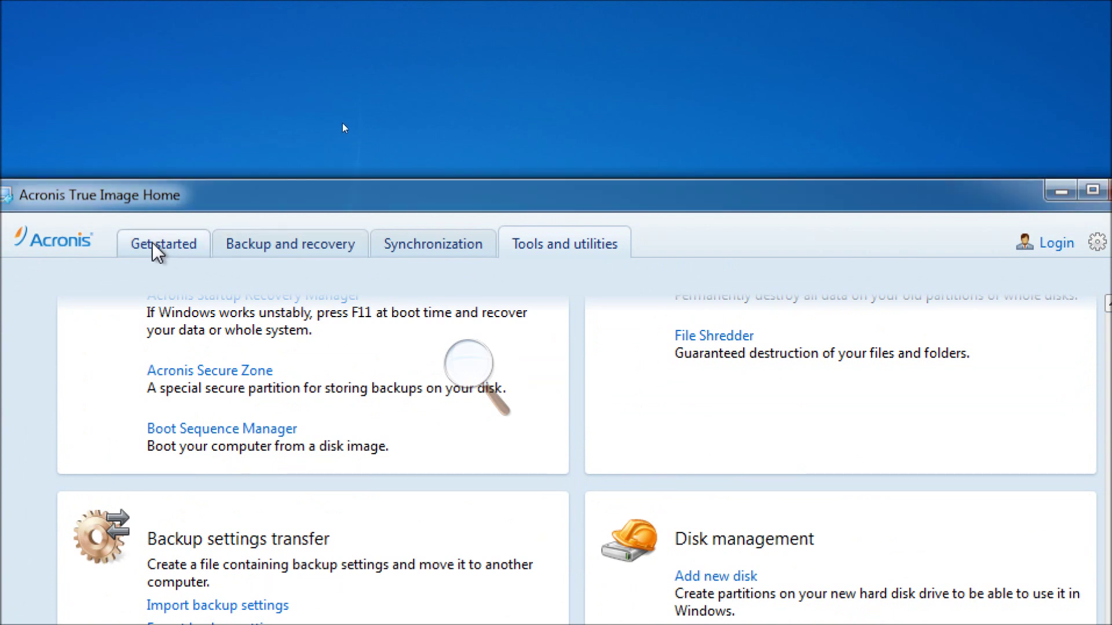
{"action": "left_click", "coordinate": [154, 248]}
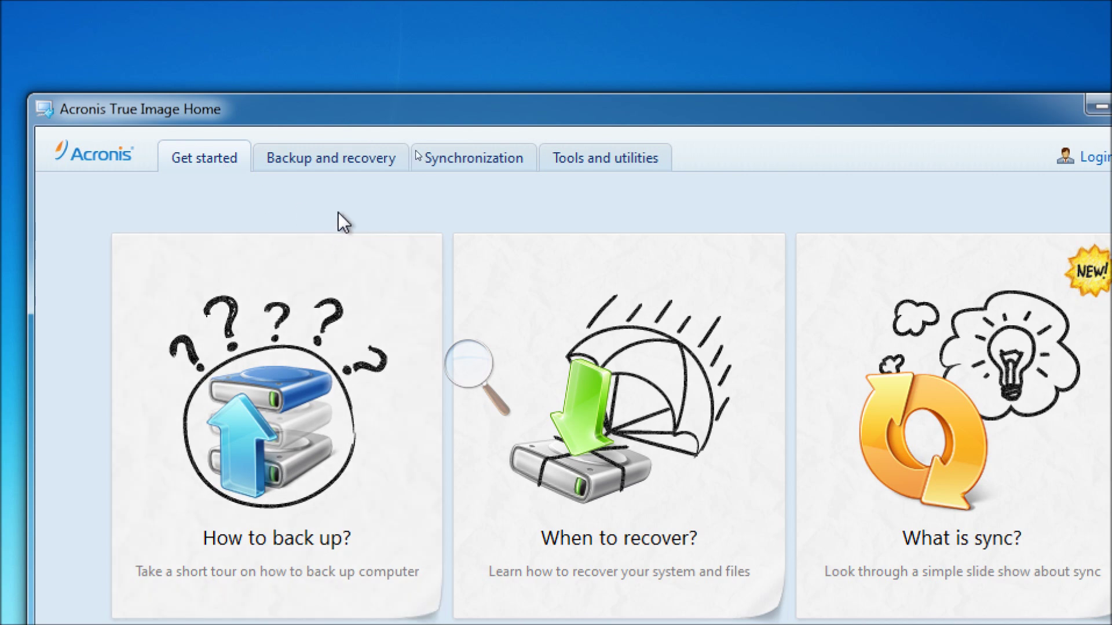
{"action": "left_click", "coordinate": [326, 155]}
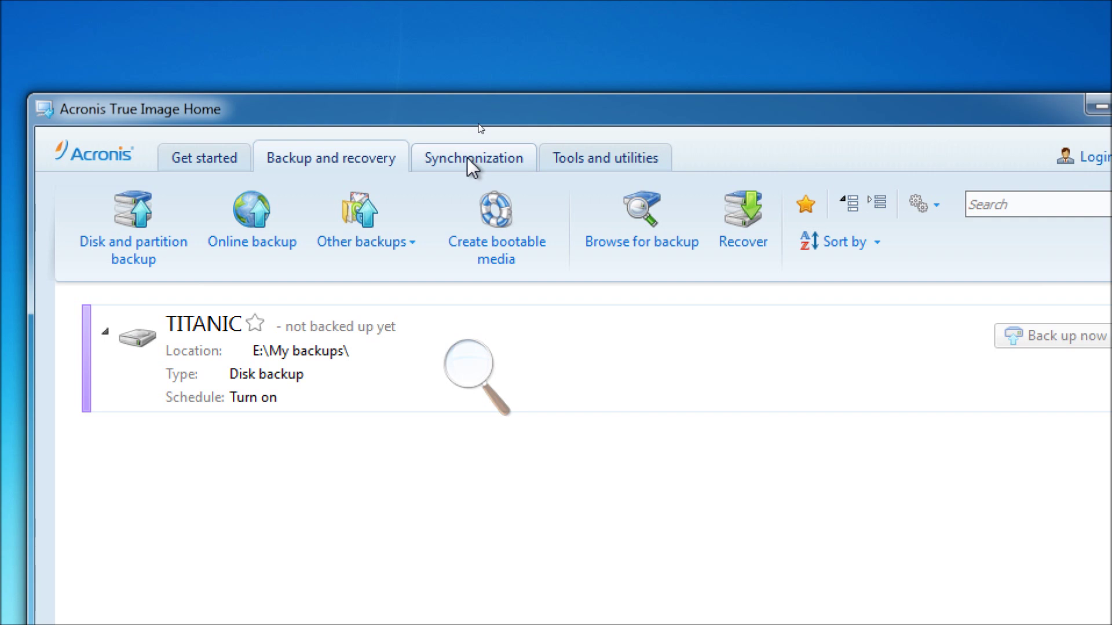
{"action": "left_click", "coordinate": [168, 155]}
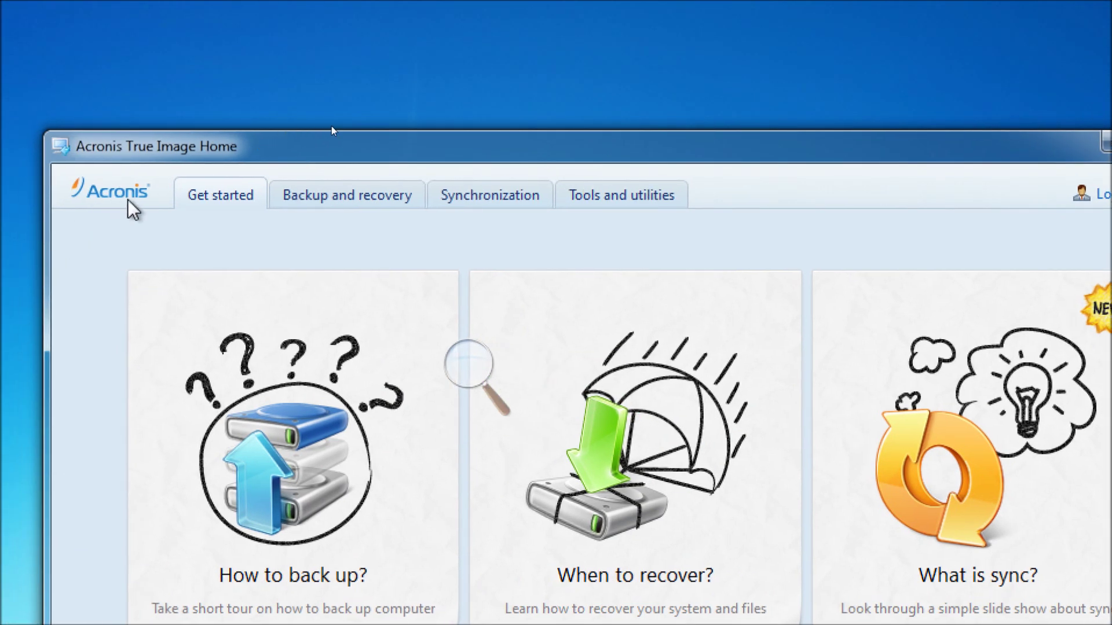
{"action": "left_click", "coordinate": [388, 194]}
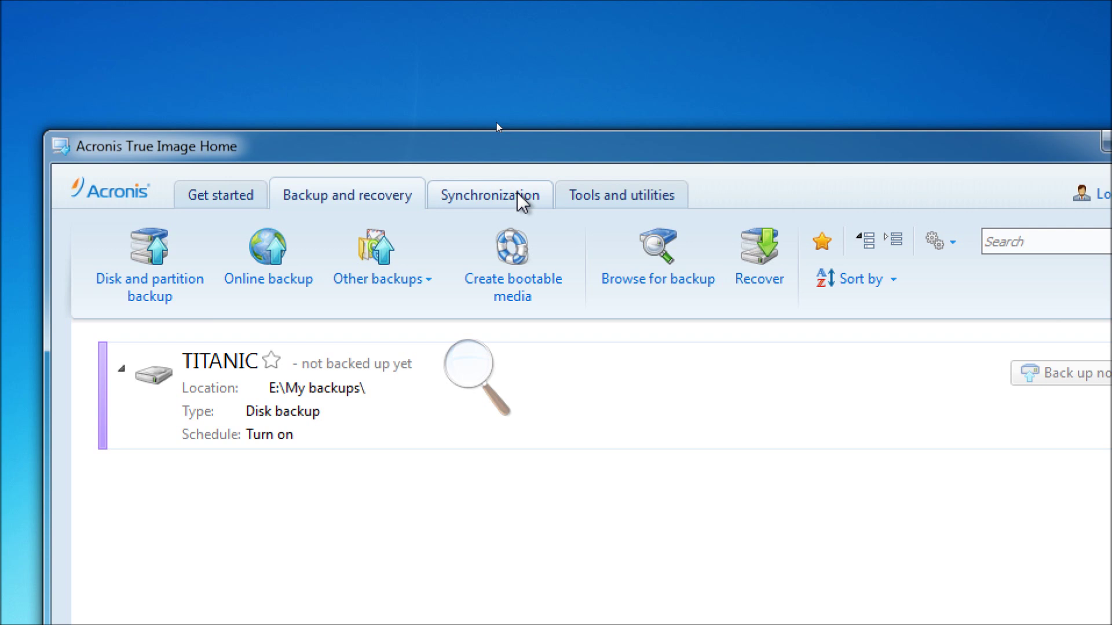
- Switch to the Tools and utilities page listing Startup Recovery Manager and File Shredder
{"action": "left_click", "coordinate": [588, 193]}
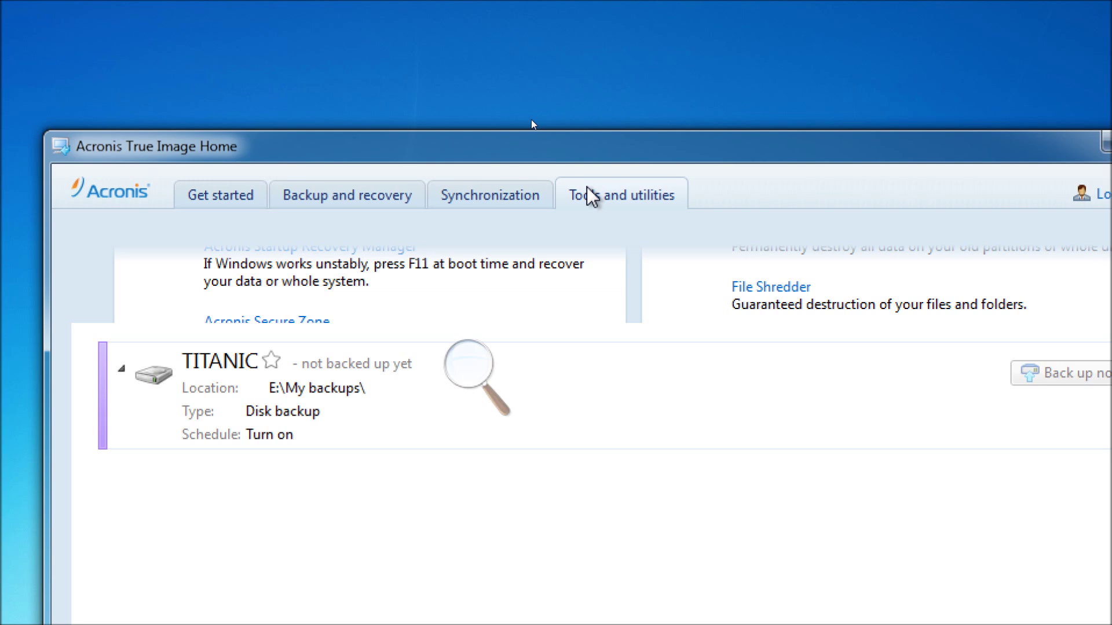